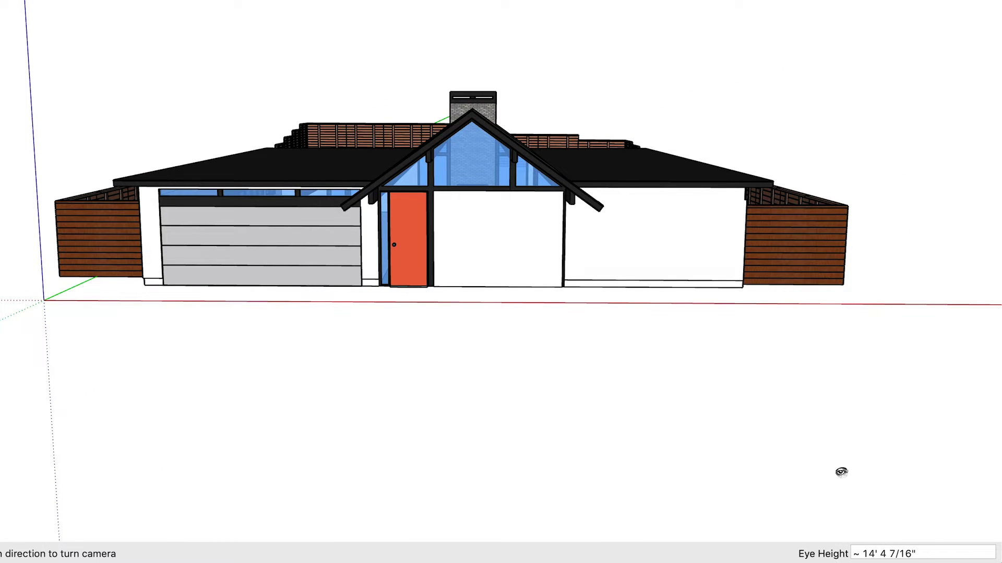
Set the camera's eye height to 5.5' for the front view of the house
type("5.5")
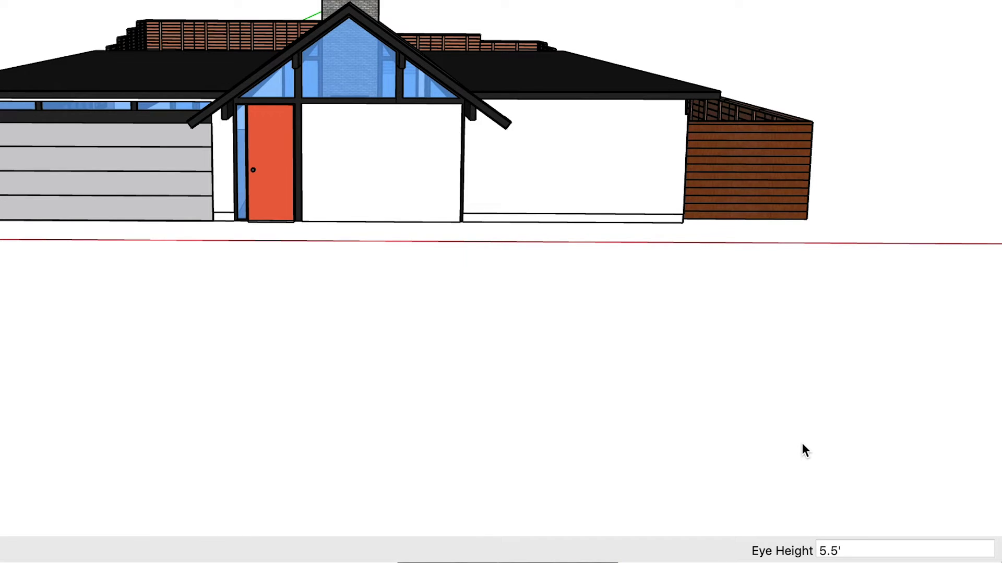
type("'")
key("Return")
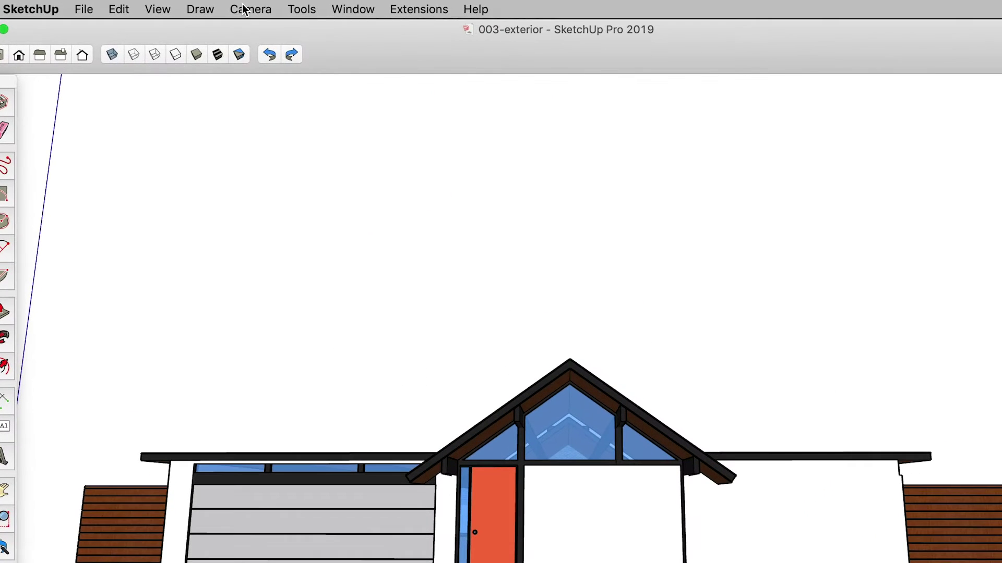
Switch the camera to Two-Point Perspective and frame the whole house front in the view
left_click(245, 8)
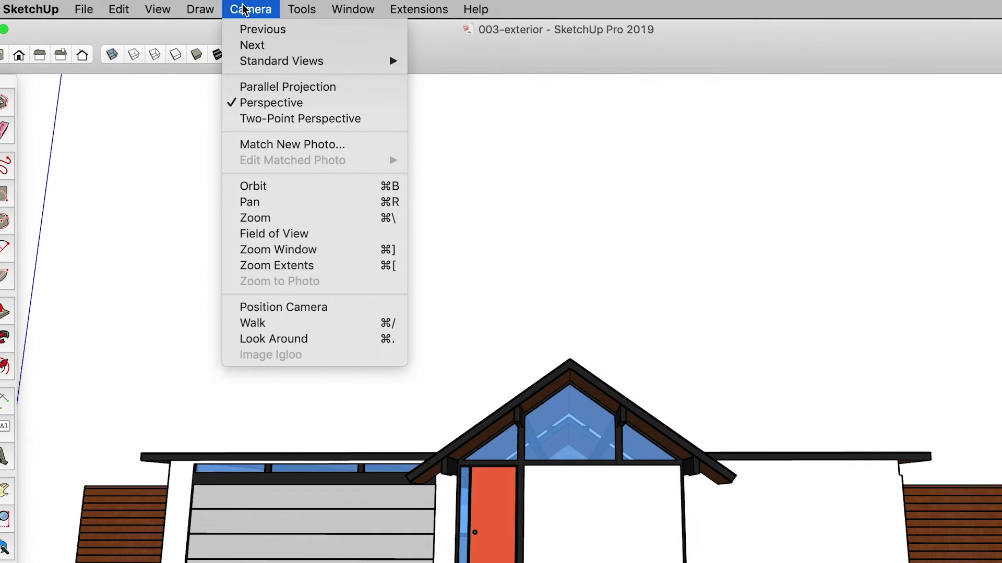
left_click(371, 121)
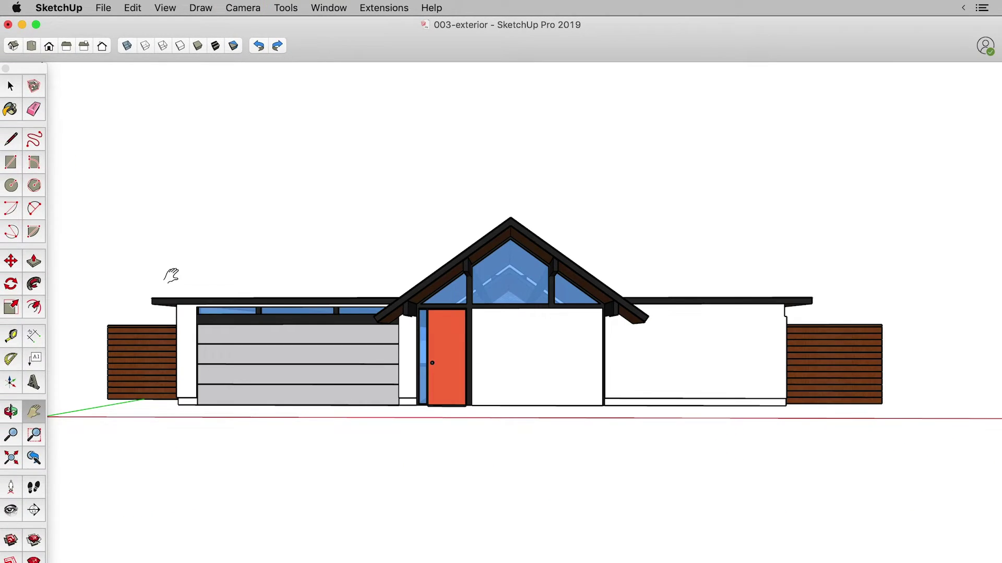
left_click_drag(476, 425, 471, 459)
scroll(485, 393, "up", 3)
scroll(488, 396, "down", 3)
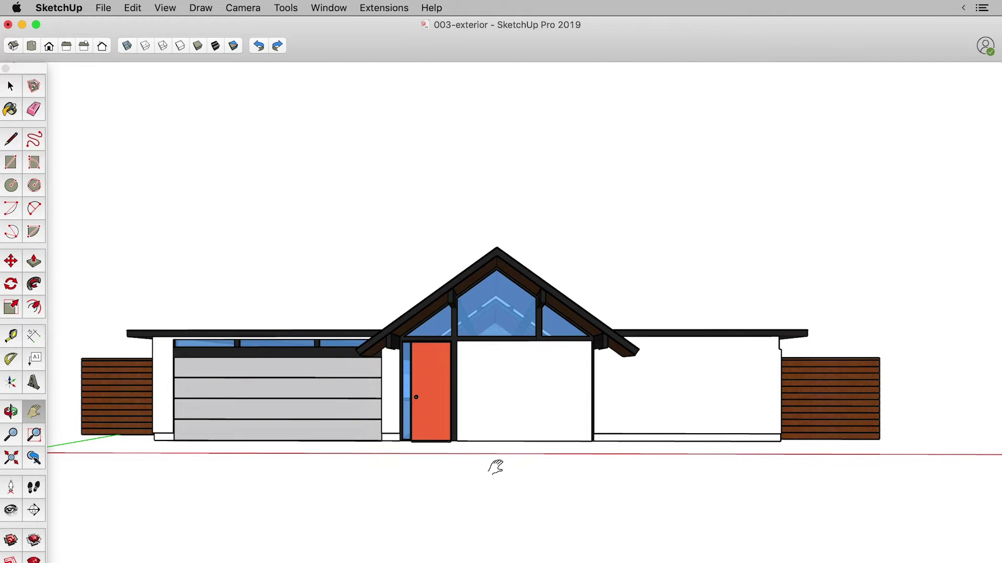
mouse_move(462, 426)
middle_mouse_down()
mouse_move(483, 381)
mouse_move(469, 412)
middle_mouse_up()
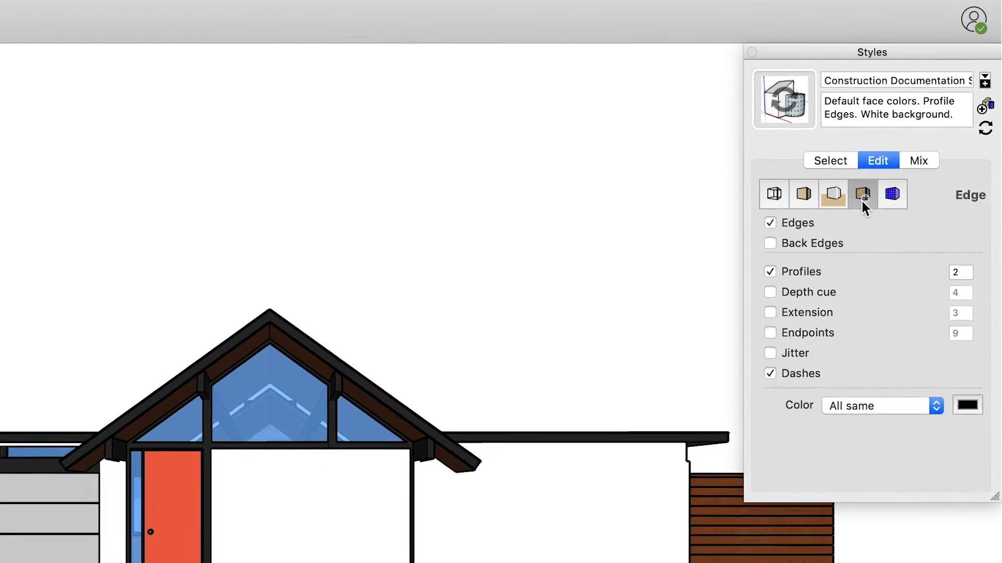
Add the rule-of-thirds grid image as an overlay watermark stretched to fit the entire window, with its aspect ratio unlocked
left_click(861, 198)
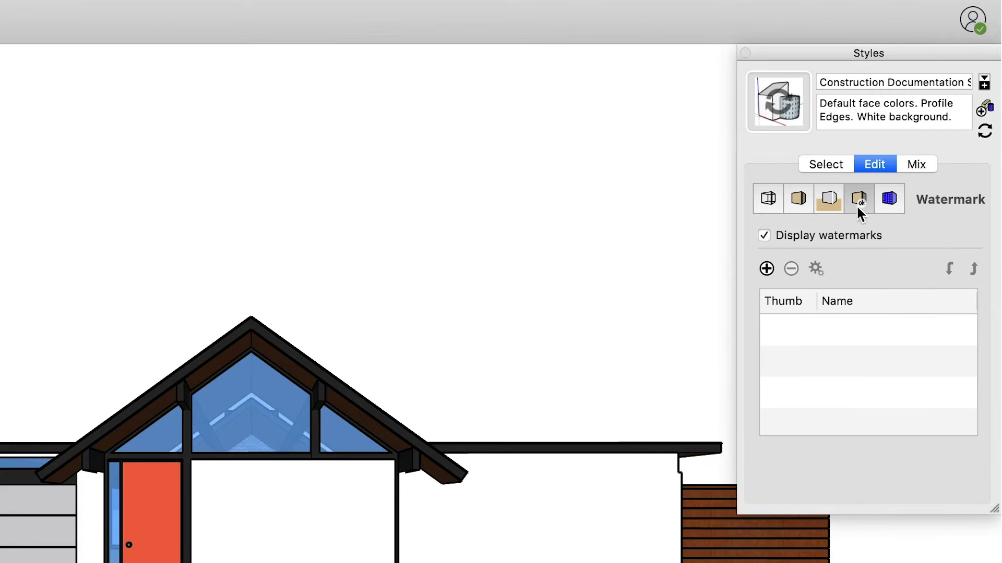
left_click(766, 268)
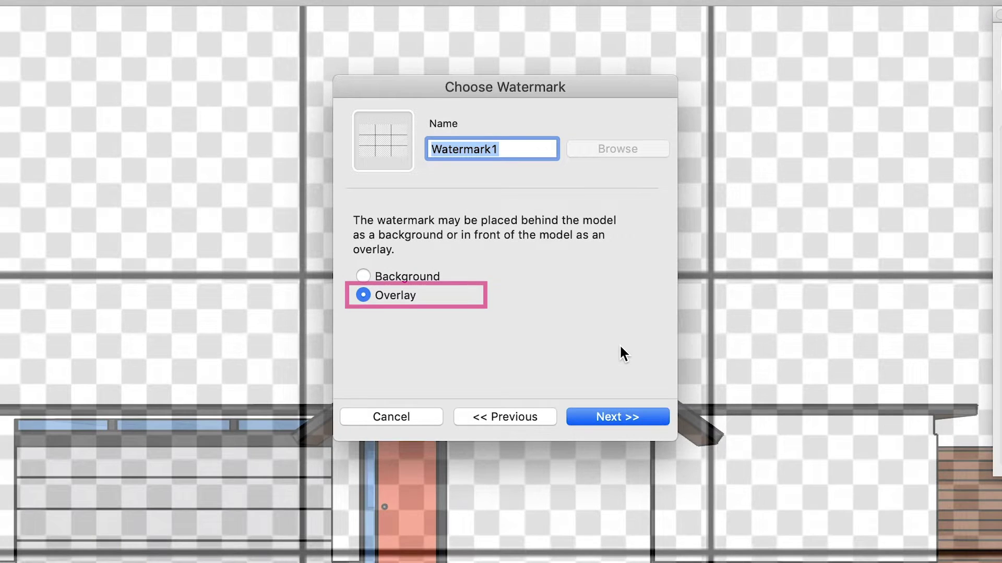
key("Return")
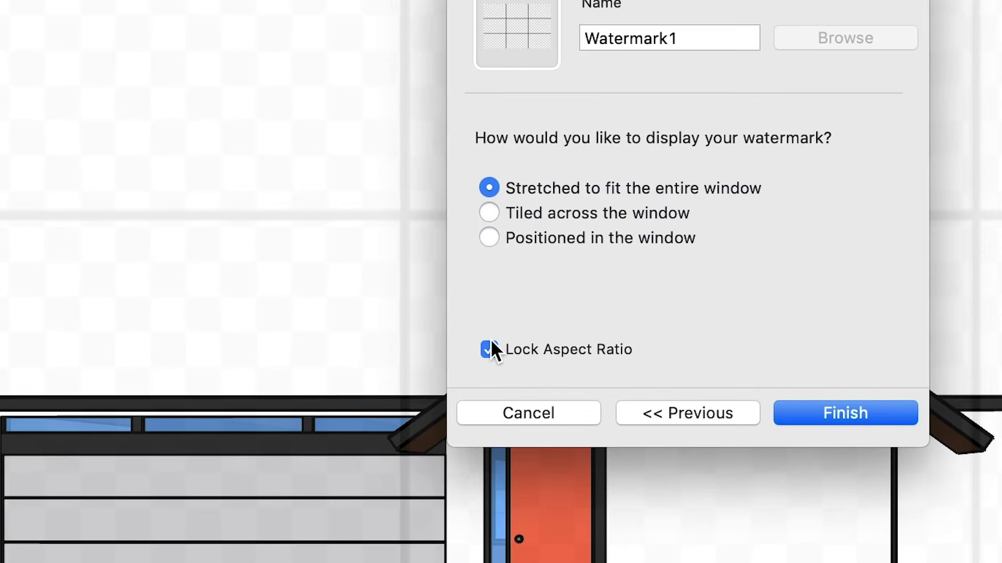
left_click(488, 349)
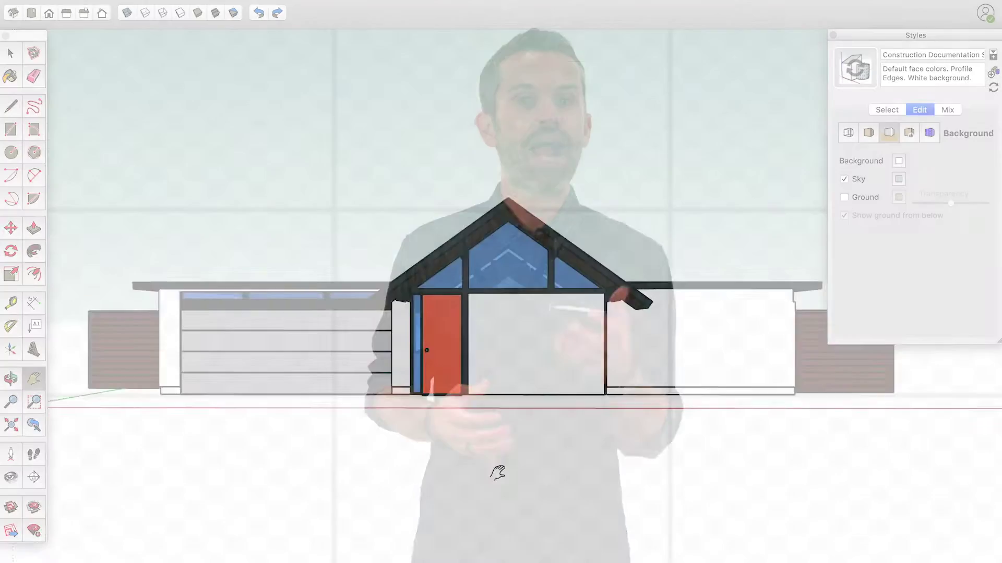
Turn on Sky in the style's background settings
left_click_drag(497, 472, 499, 536)
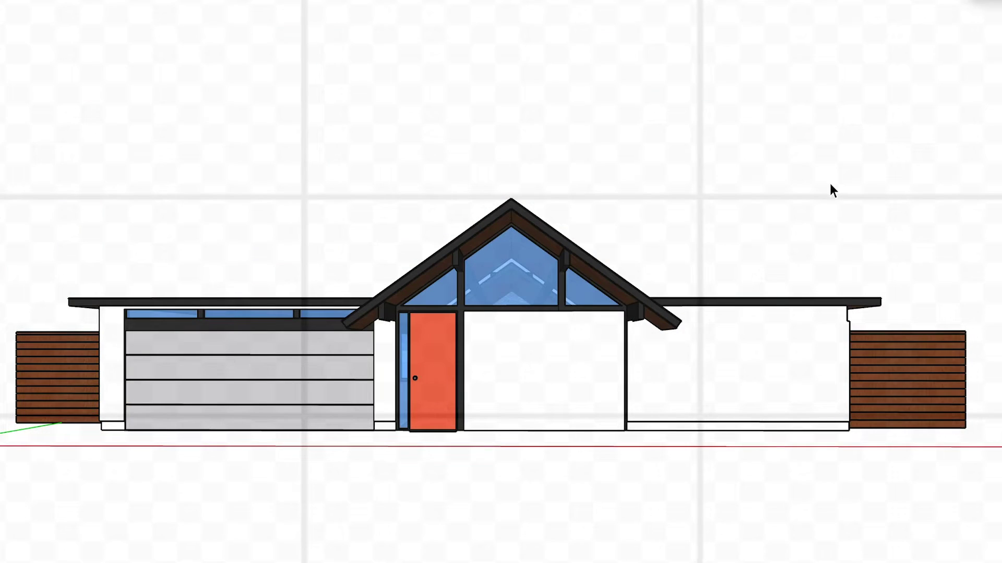
left_click(966, 33)
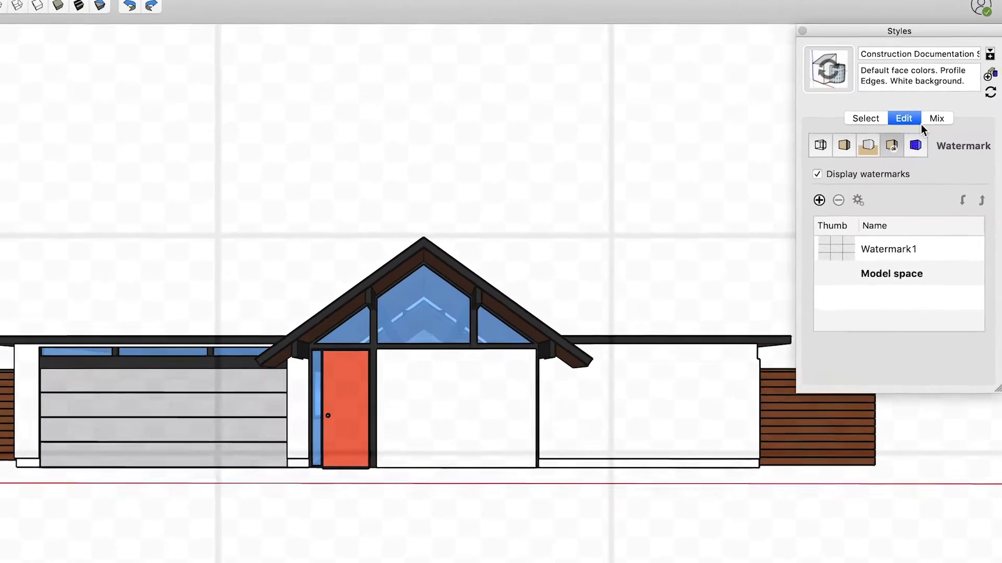
left_click(884, 135)
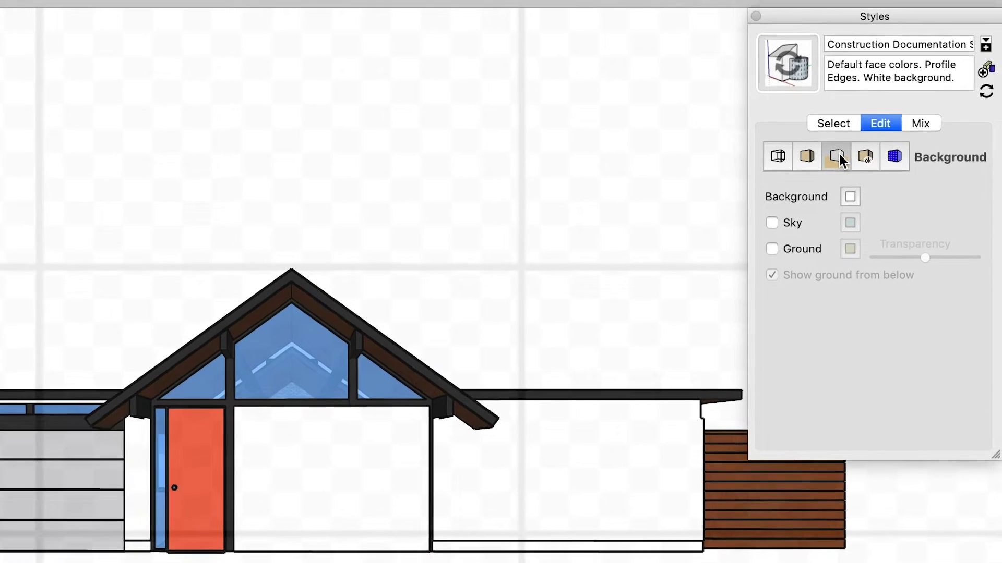
left_click(785, 220)
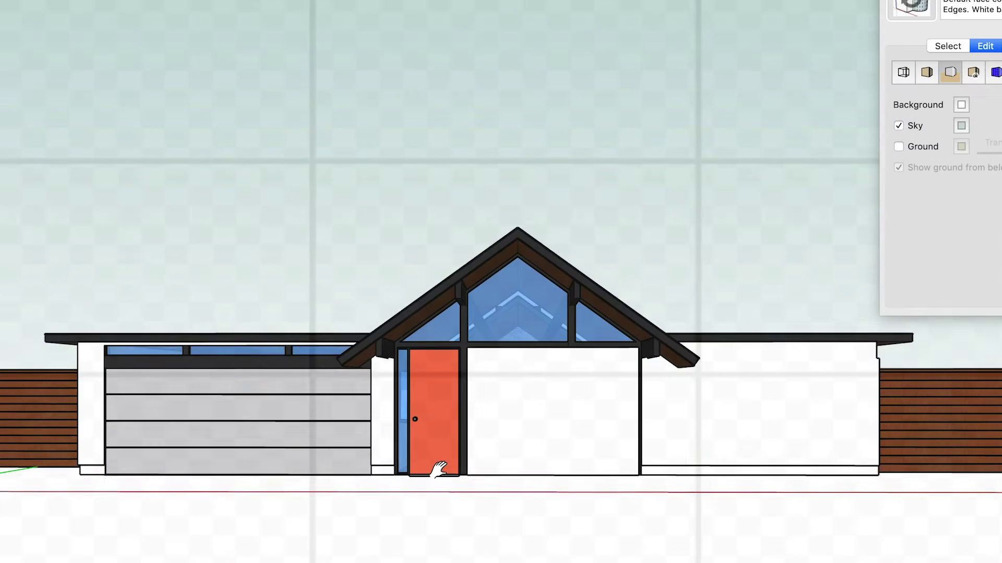
Recompose the front view so the house is larger and sits lower within the rule-of-thirds grid
middle_click_drag(441, 468, 440, 460, "shift")
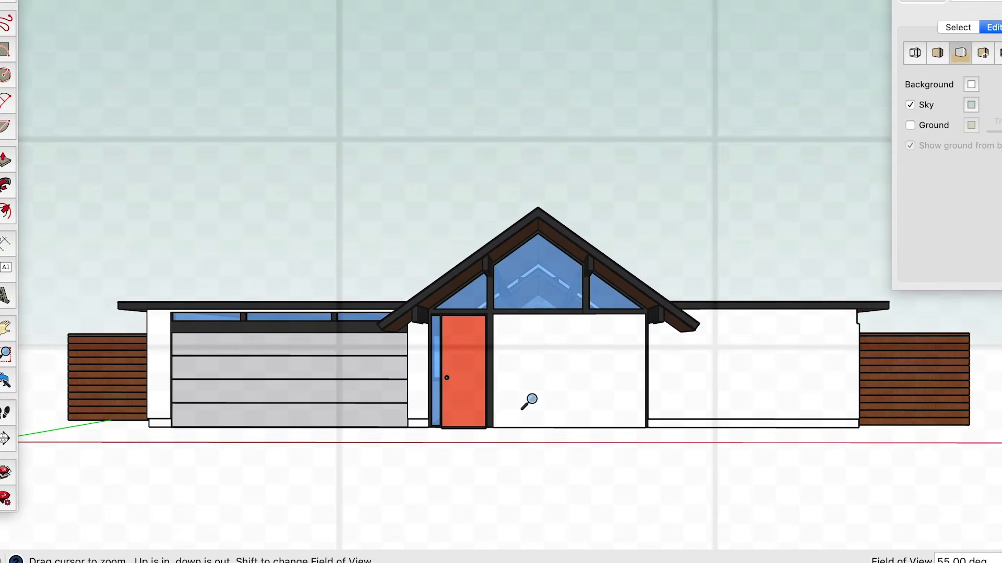
mouse_move(530, 402)
left_mouse_down()
mouse_move(531, 337)
mouse_move(524, 375)
left_mouse_up()
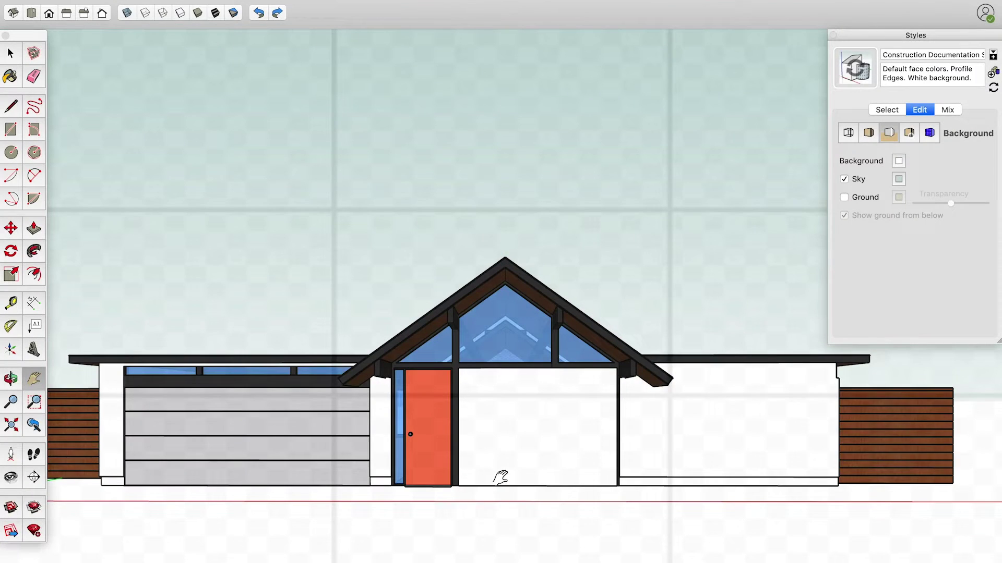
left_click_drag(500, 476, 499, 473)
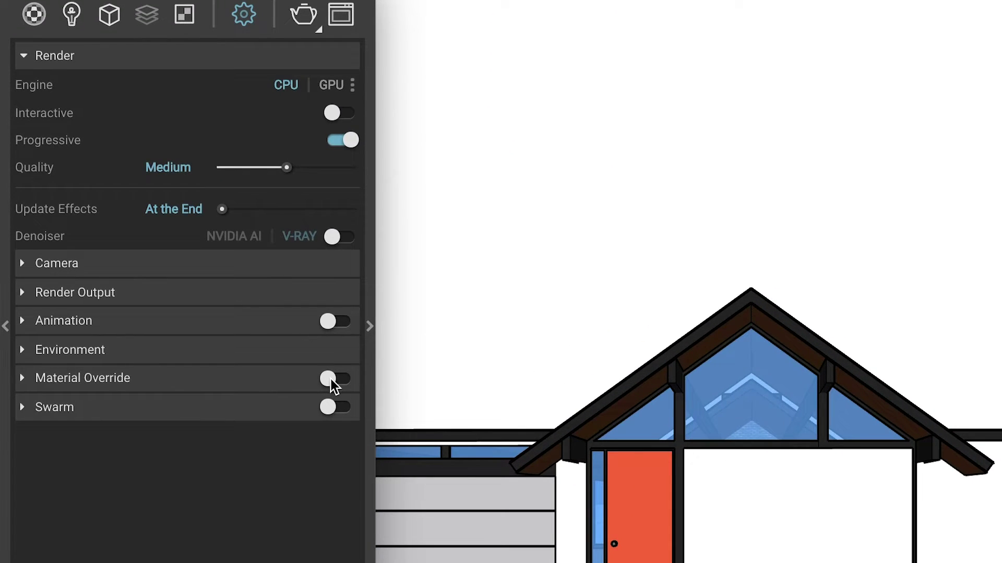
Turn on V-Ray's Material Override and open the properties of the Windows - SketchUp Glass material
left_click(331, 380)
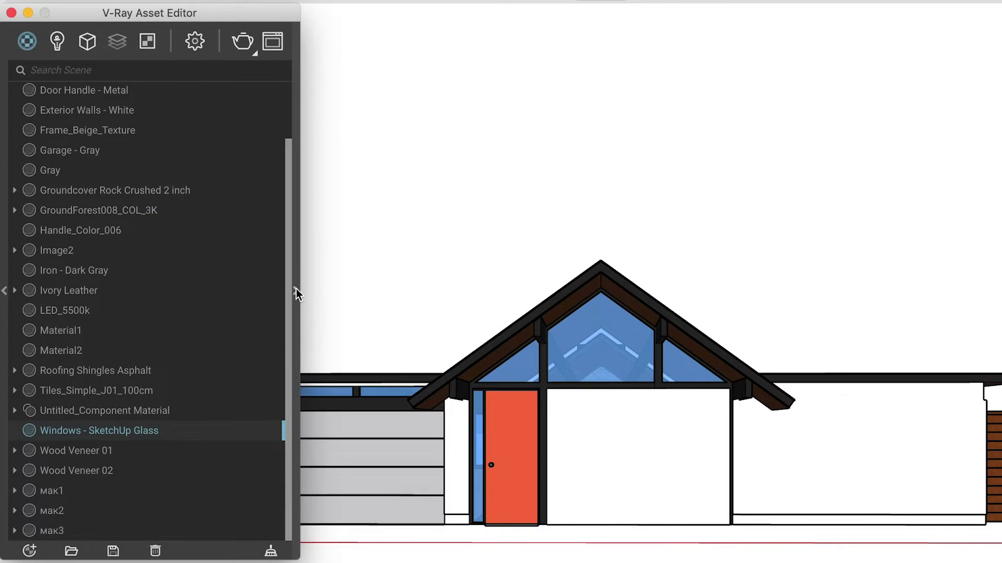
left_click(296, 290)
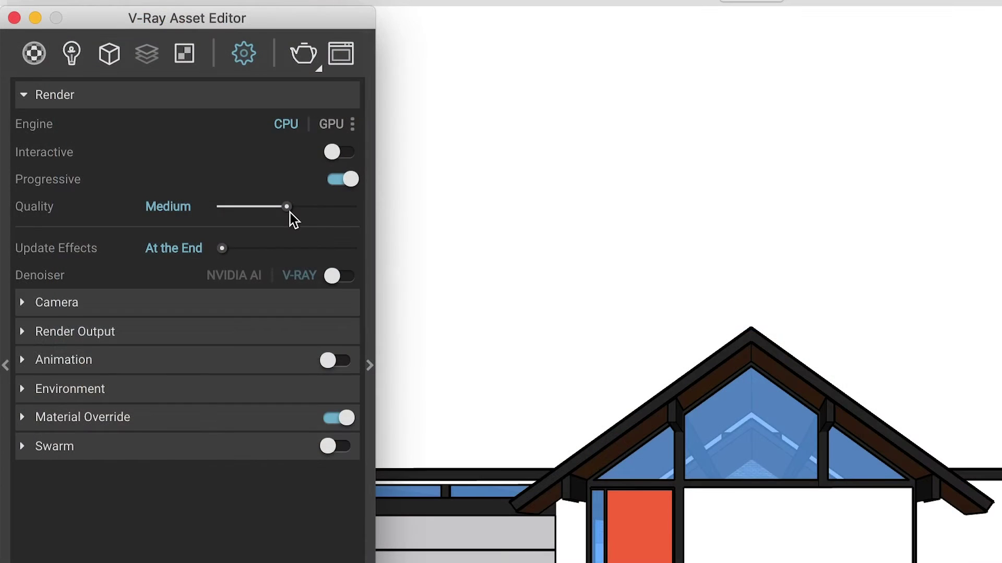
Set the V-Ray render quality to Draft, expand the output and camera settings, and turn on interactive rendering
left_click_drag(286, 206, 222, 206)
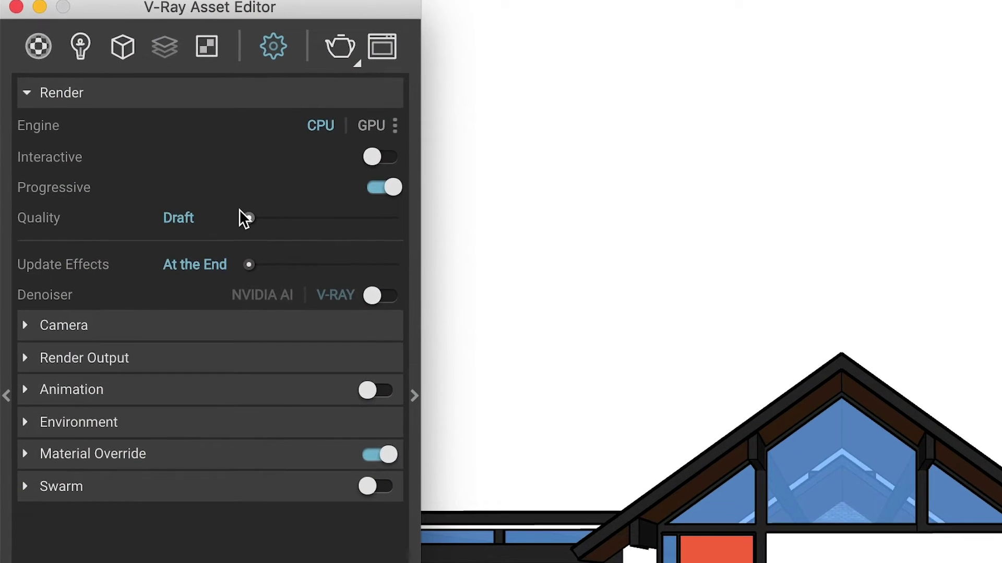
left_click(162, 332)
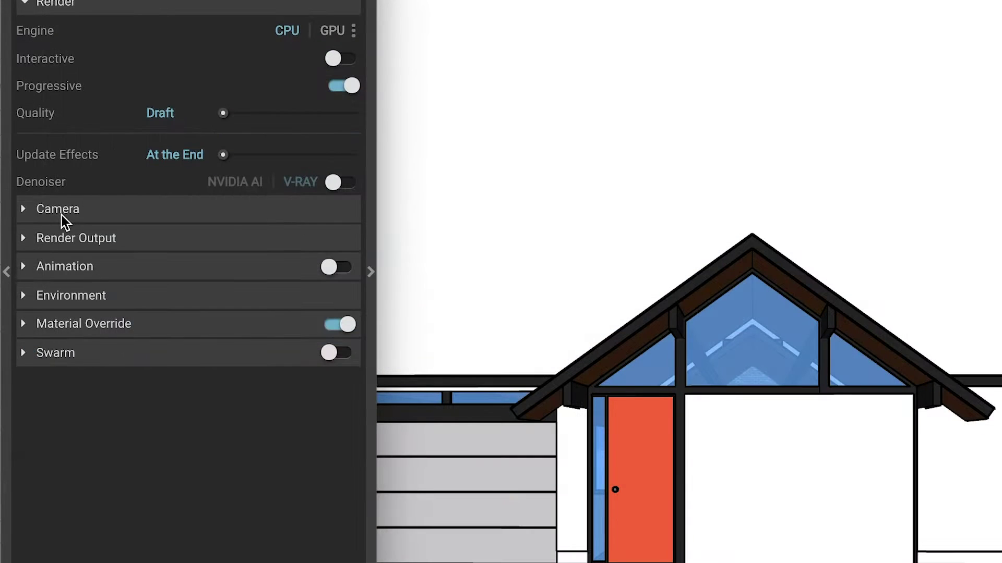
left_click(62, 211)
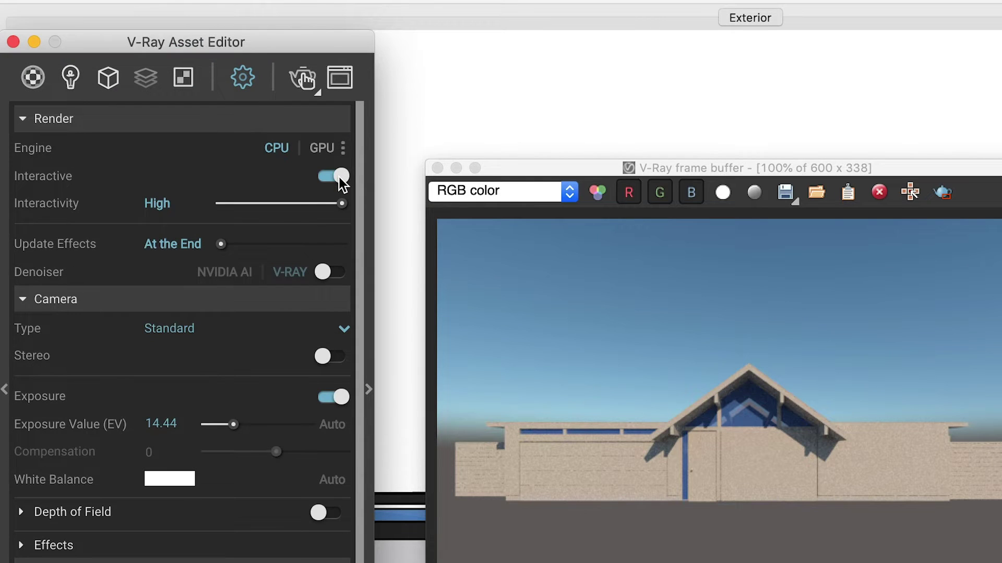
left_click(334, 177)
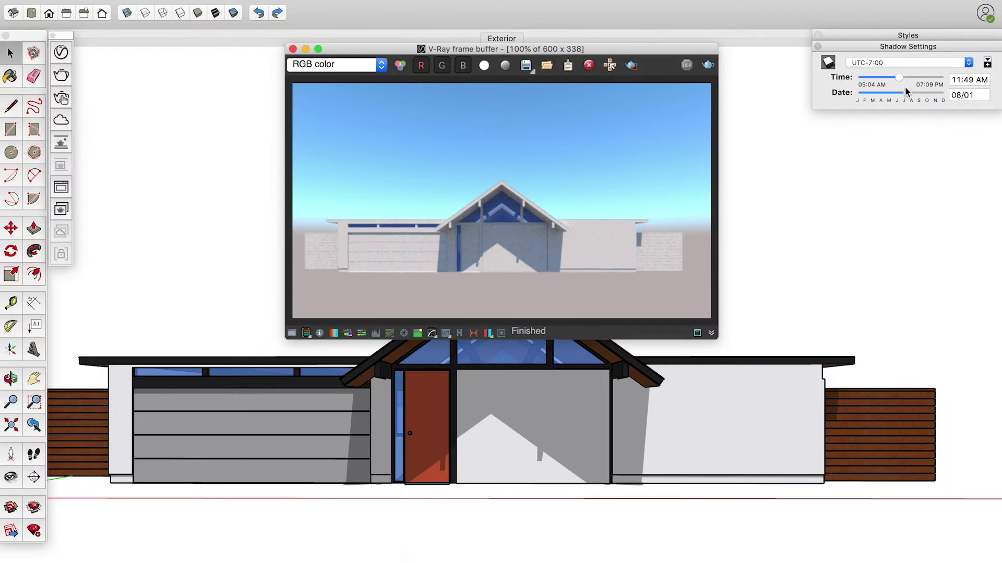
Set the sun's shadow date to 11/03 and time to 08:48 AM, and render the house again
left_click_drag(905, 92, 836, 87)
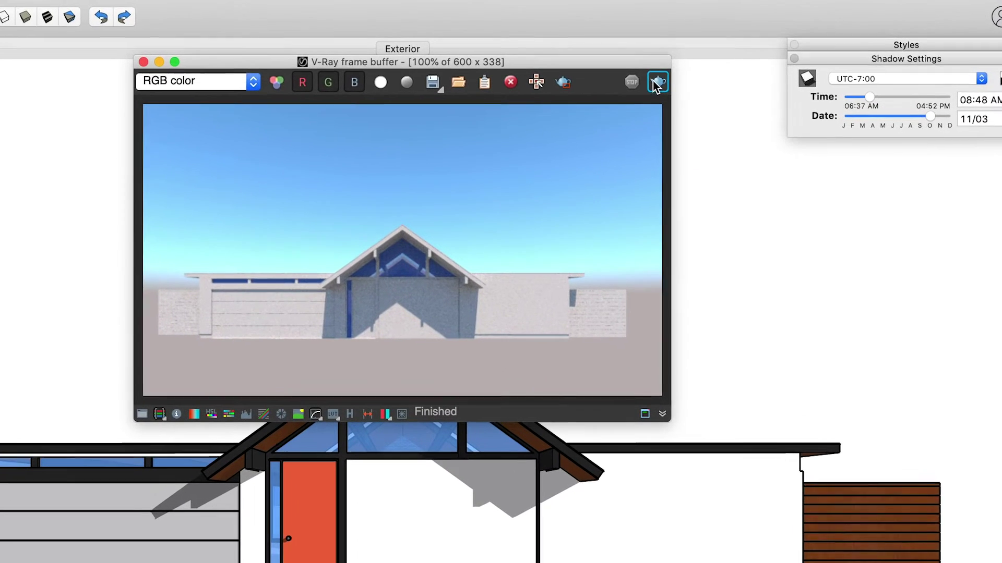
left_click(663, 76)
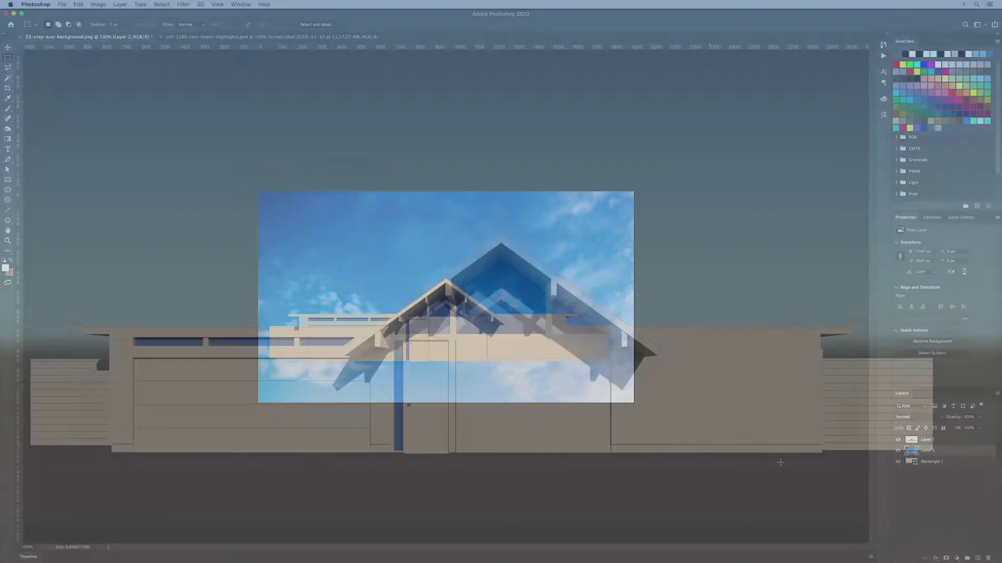
Switch to Photoshop, place the sky image on Layer 2 beneath Rectangle 1, and scale it to about 1939 by 1293 px
left_click_drag(927, 462, 928, 464)
left_click_drag(698, 484, 652, 446)
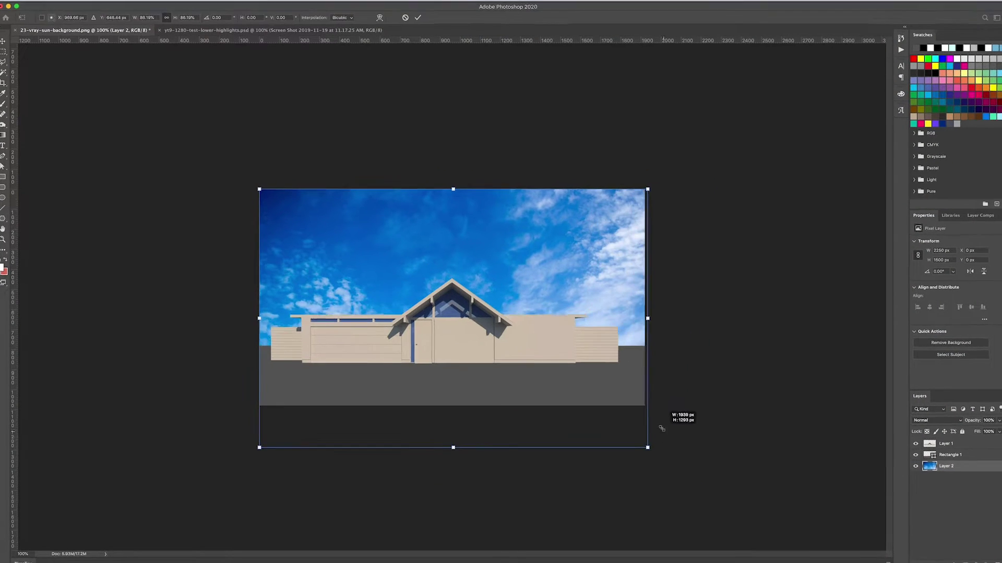
key("Return")
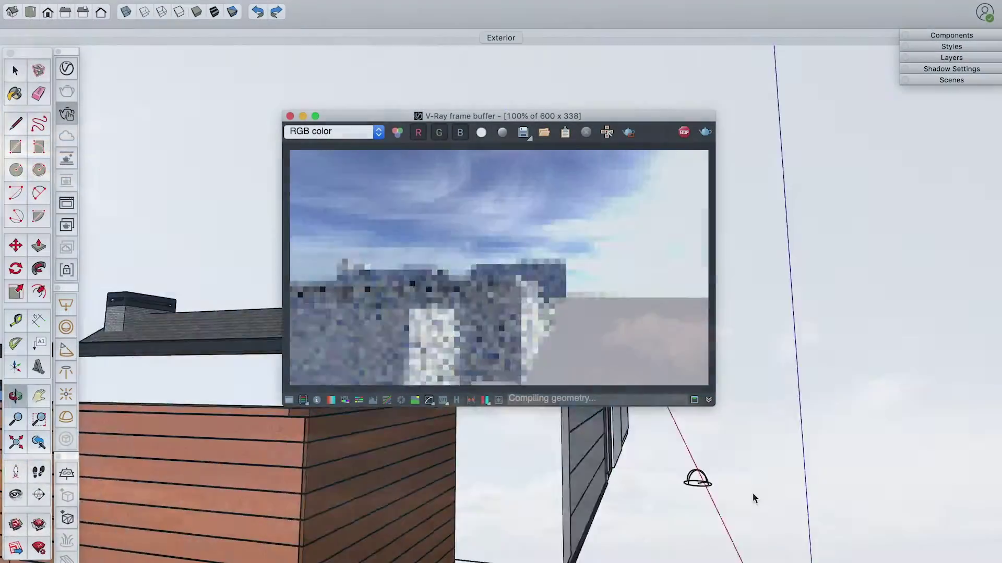
Switch back to SketchUp and enable Use Transform for the V-Ray dome light
mouse_move(754, 498)
middle_mouse_down()
mouse_move(530, 526)
mouse_move(624, 509)
mouse_move(533, 475)
mouse_move(577, 532)
mouse_move(442, 499)
mouse_move(628, 473)
mouse_move(731, 496)
mouse_move(413, 512)
mouse_move(722, 490)
mouse_move(387, 504)
mouse_move(588, 477)
mouse_move(619, 446)
middle_mouse_up()
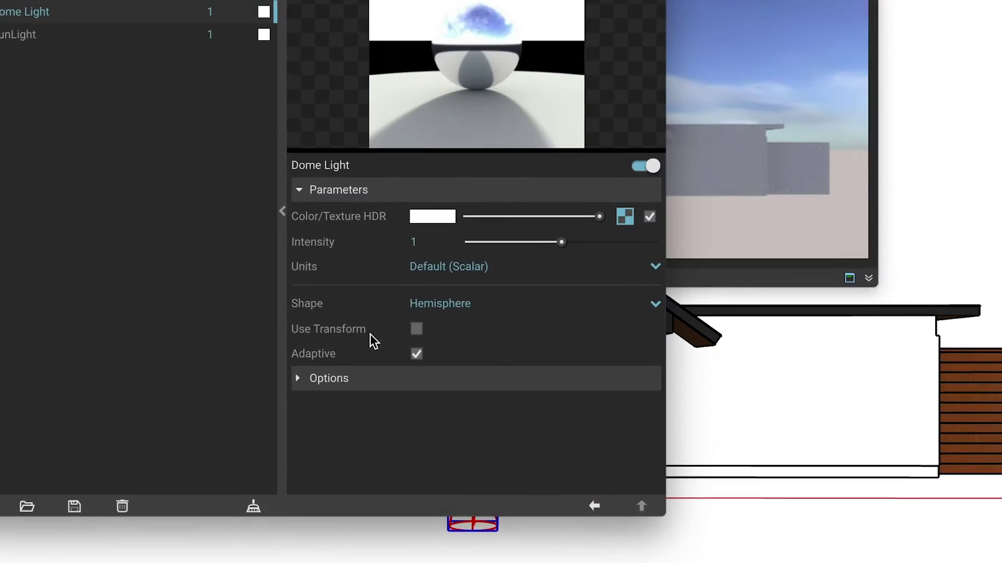
left_click(407, 341)
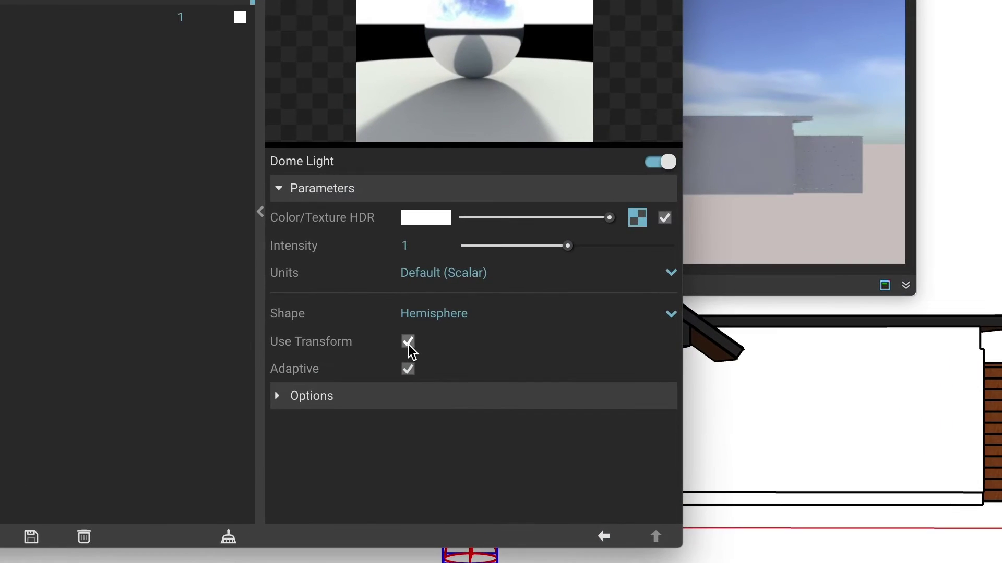
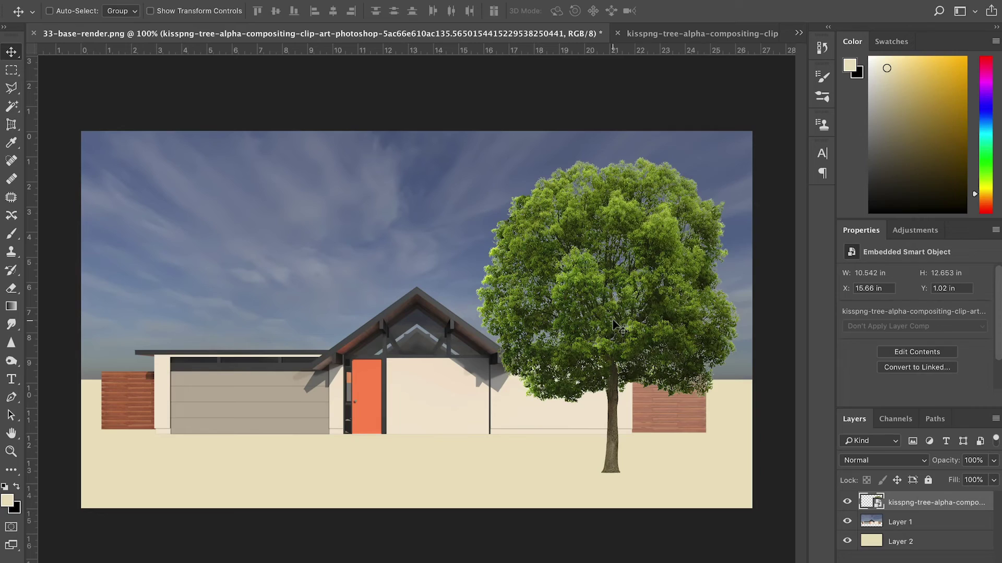
Switch to Photoshop, enlarge the tree with Free Transform, and open the transform of its wall shadow on Layer 3
key("ctrl+t")
right_click(624, 336)
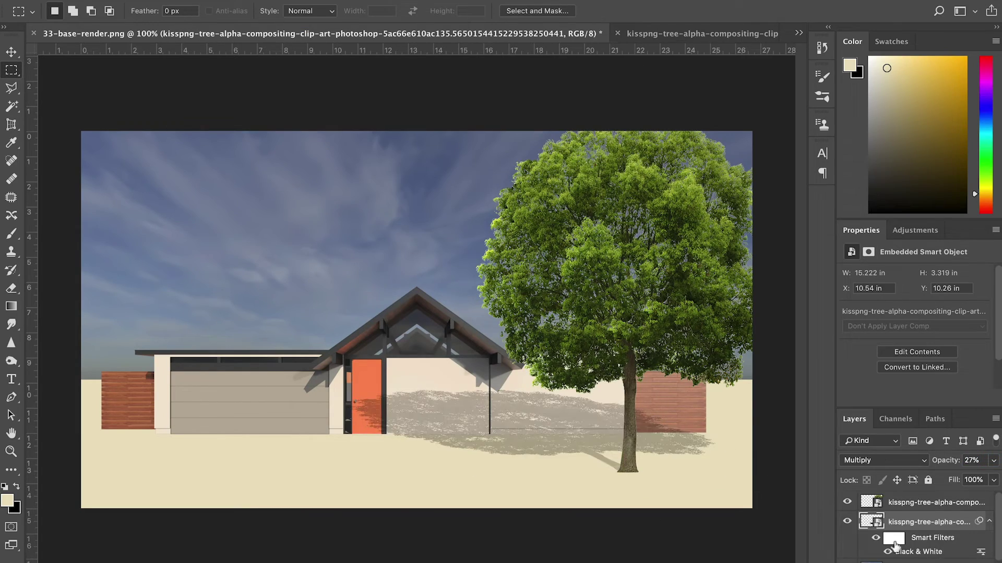
right_click(895, 546)
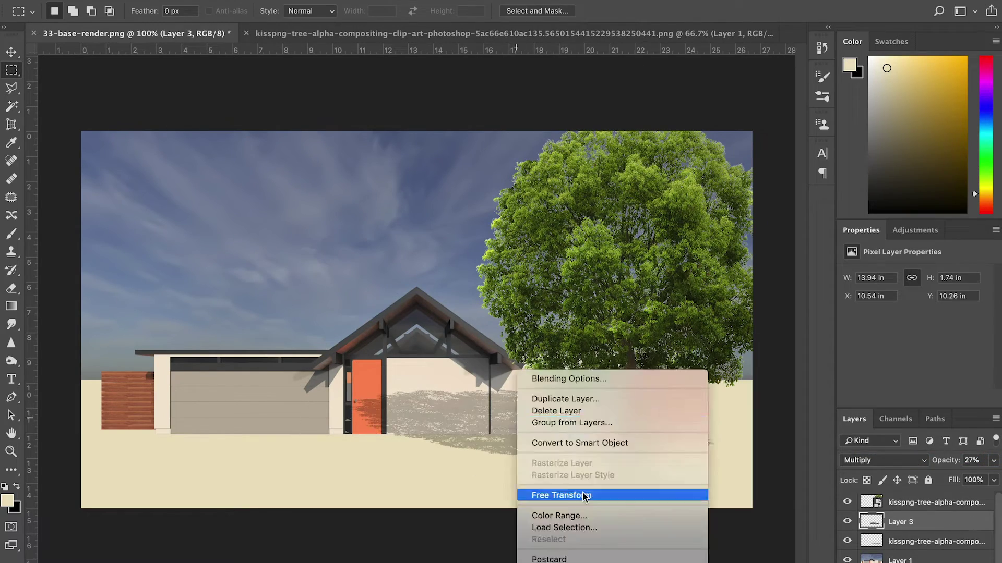
left_click(593, 515)
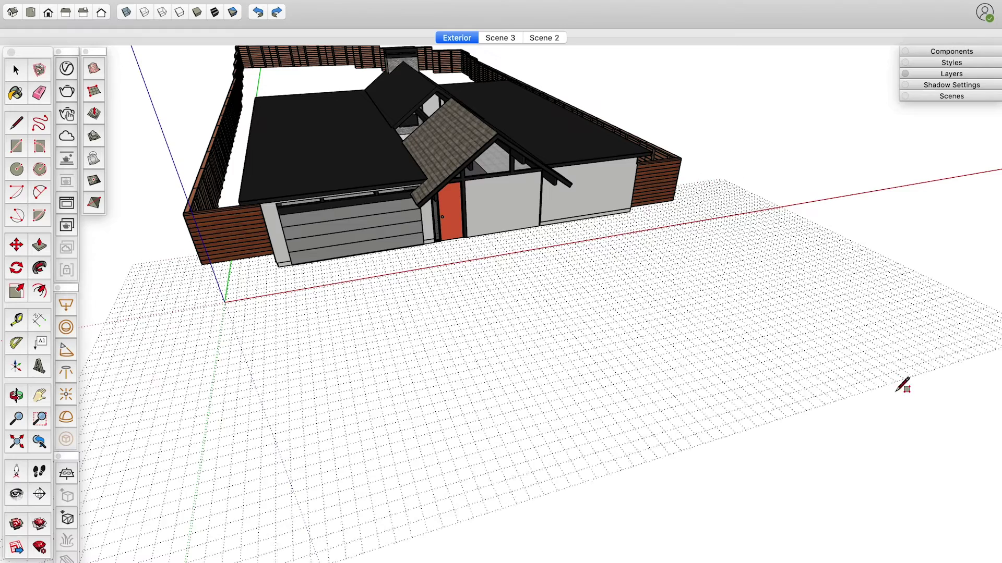
Switch back to SketchUp, draw a terrain grid in front of the house, and sculpt it into gentle slopes with Smoove
right_click(852, 292)
left_click(892, 382)
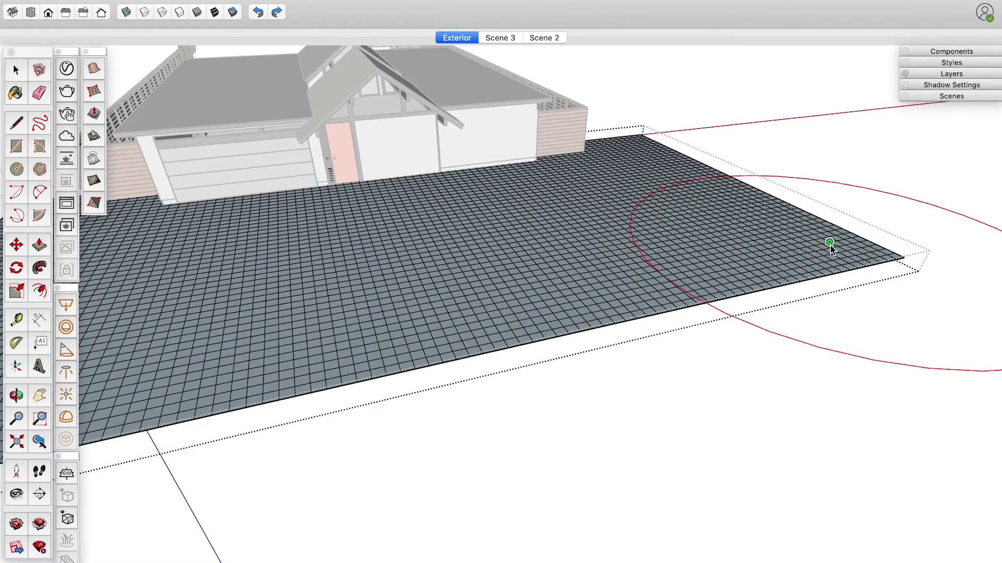
left_click(832, 242)
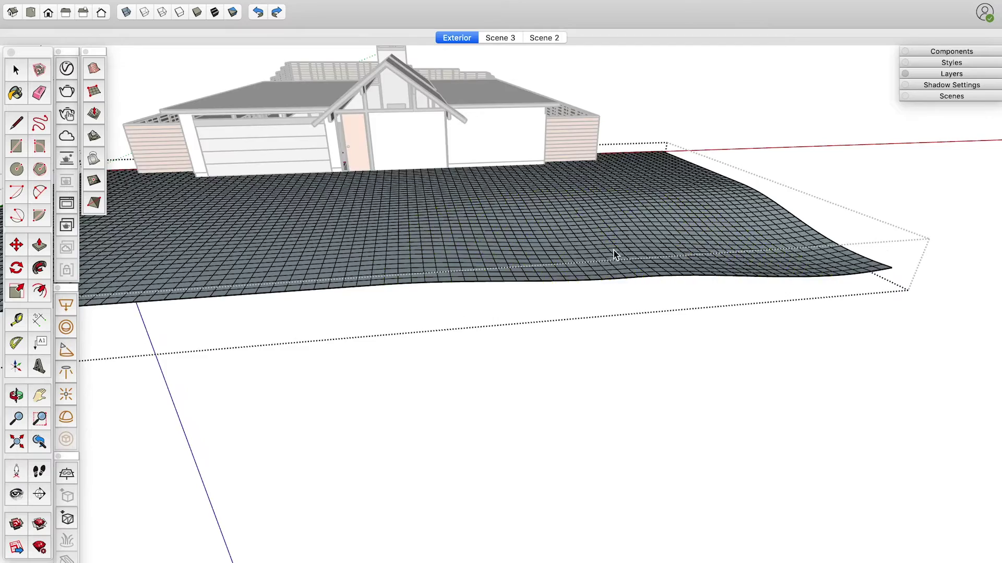
Draw a narrow rectangle along the front edge of the terrain and rotate it to follow the terrain's slope
scroll(614, 255, "up", 3)
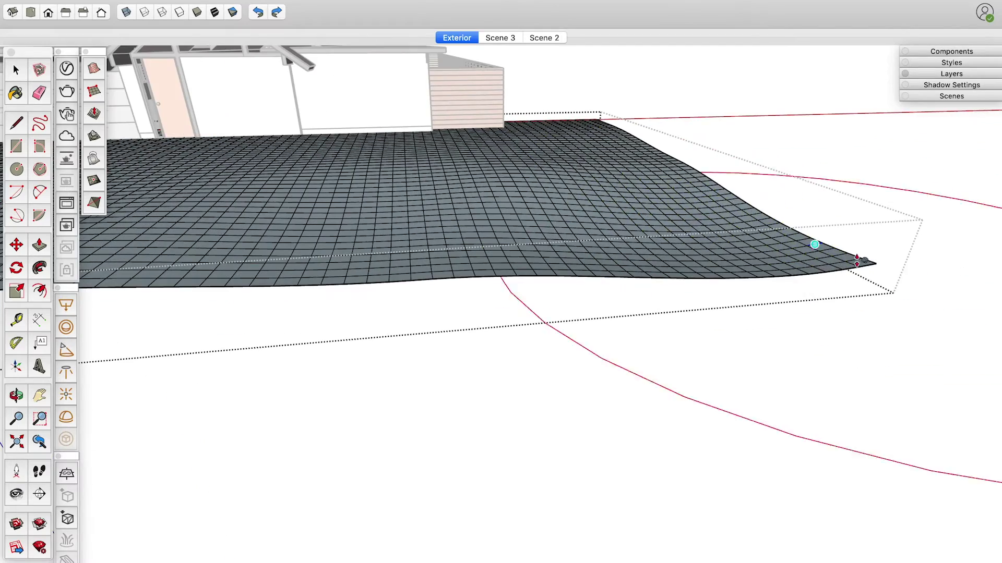
middle_click_drag(882, 271, 363, 151)
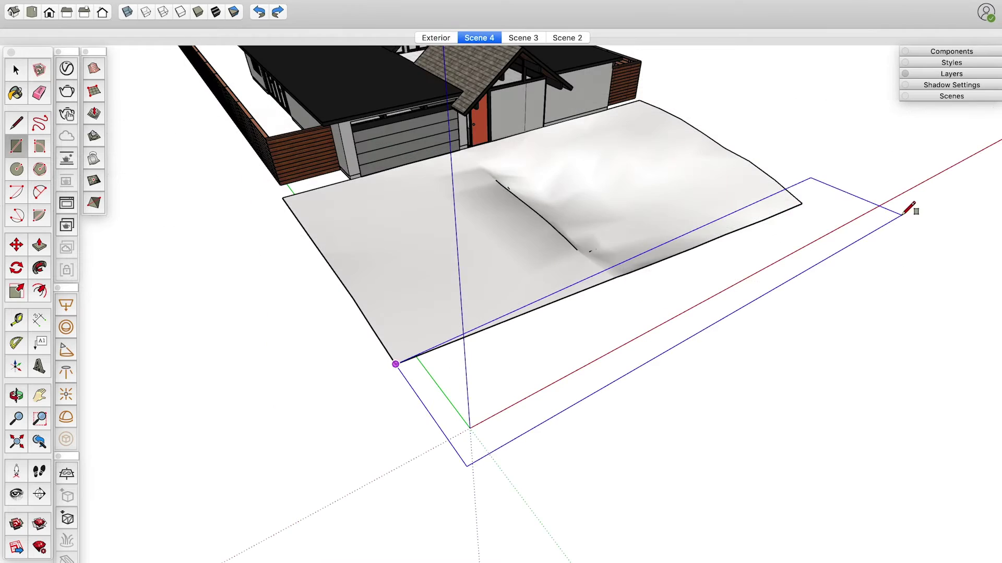
left_click(837, 189)
key("space")
left_click(705, 243)
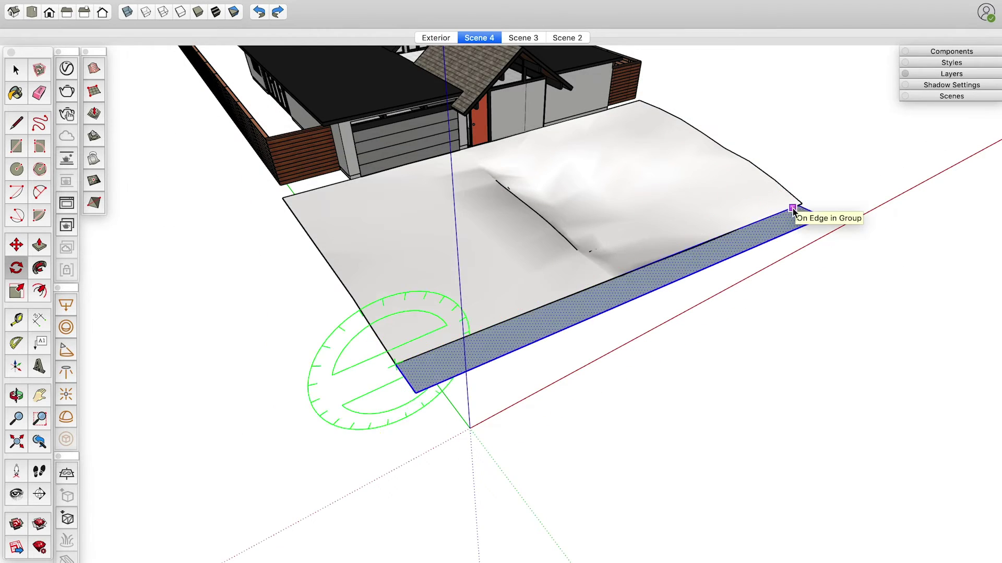
left_click(793, 209)
Model a raised rectangular planter box on the slope in front of the house, with an offset rim around its top
scroll(771, 418, "up", 5)
key("p")
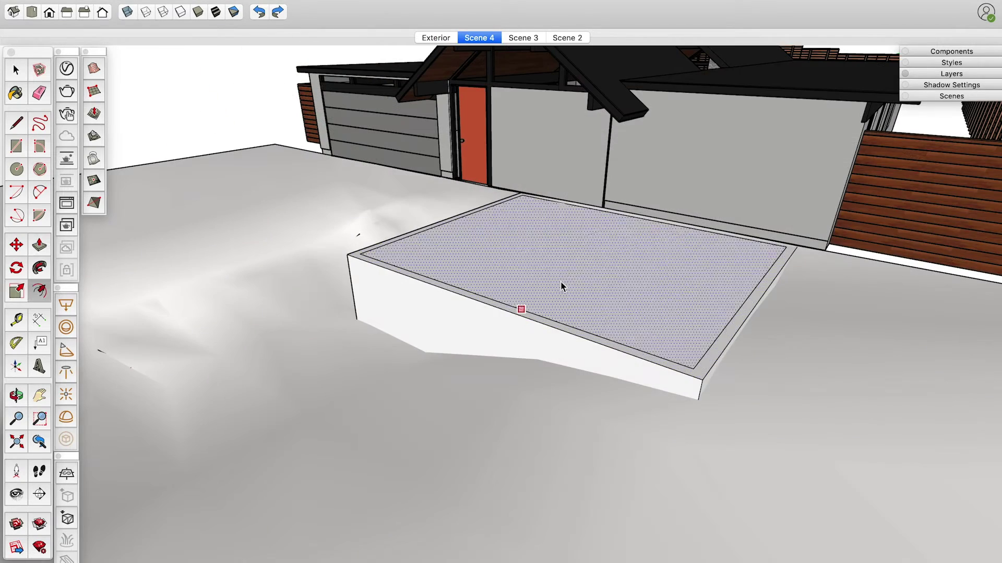
middle_click_drag(561, 284, 781, 241)
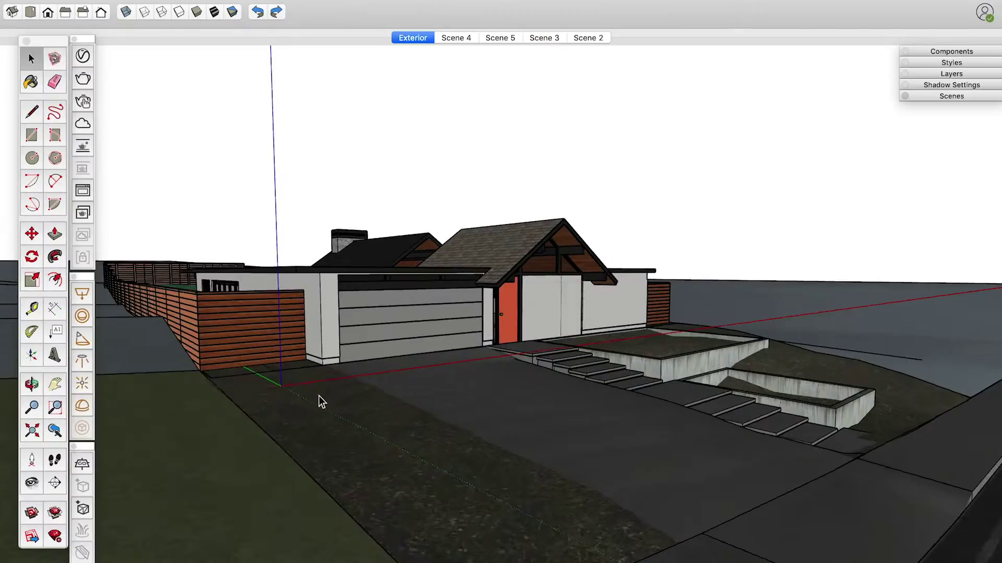
Add V-Ray Fur to the grass area beside the driveway and render the scene
mouse_move(321, 402)
middle_mouse_down()
mouse_move(384, 358)
mouse_move(290, 445)
middle_mouse_up()
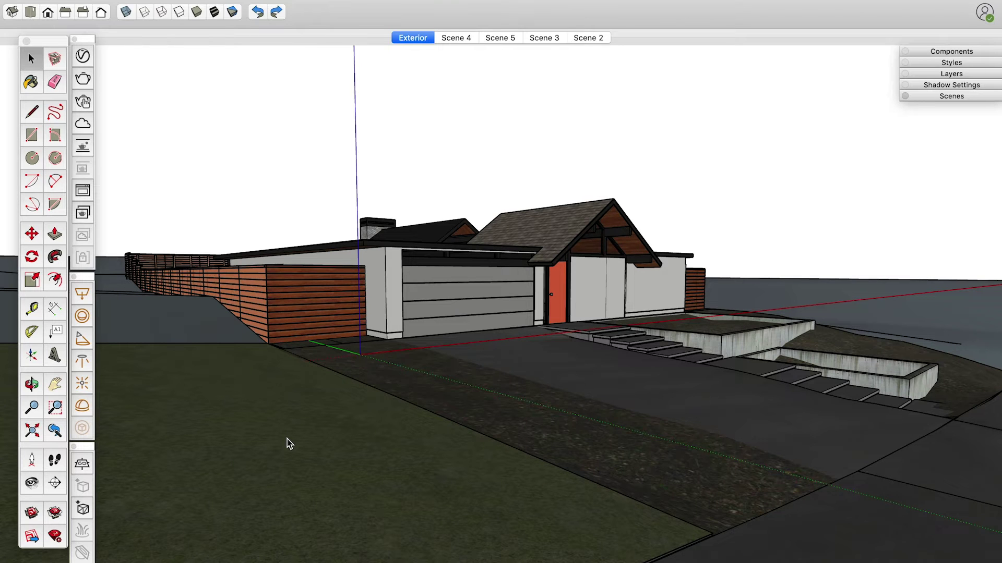
double_click(287, 442)
right_click(287, 443)
left_click(316, 431)
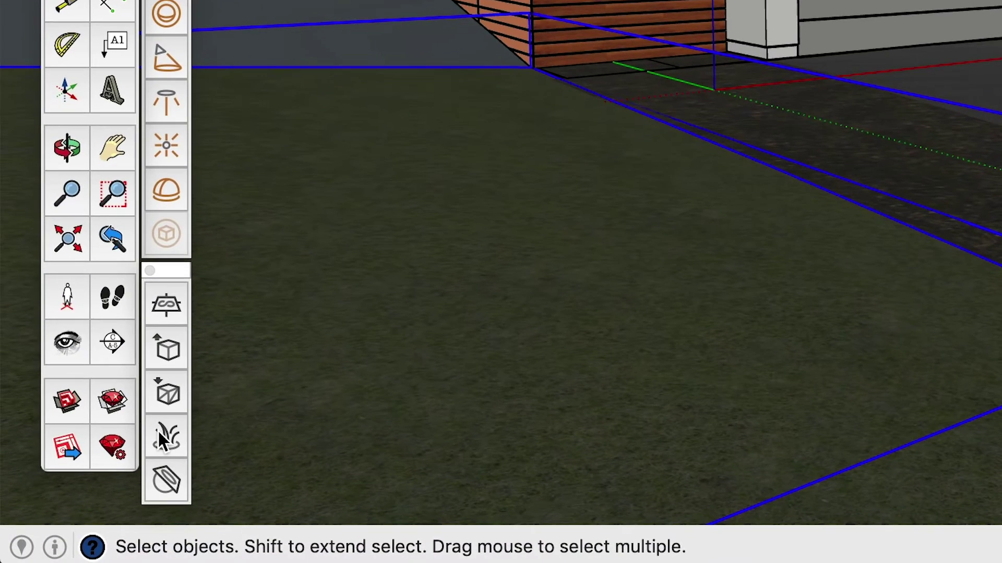
left_click(159, 431)
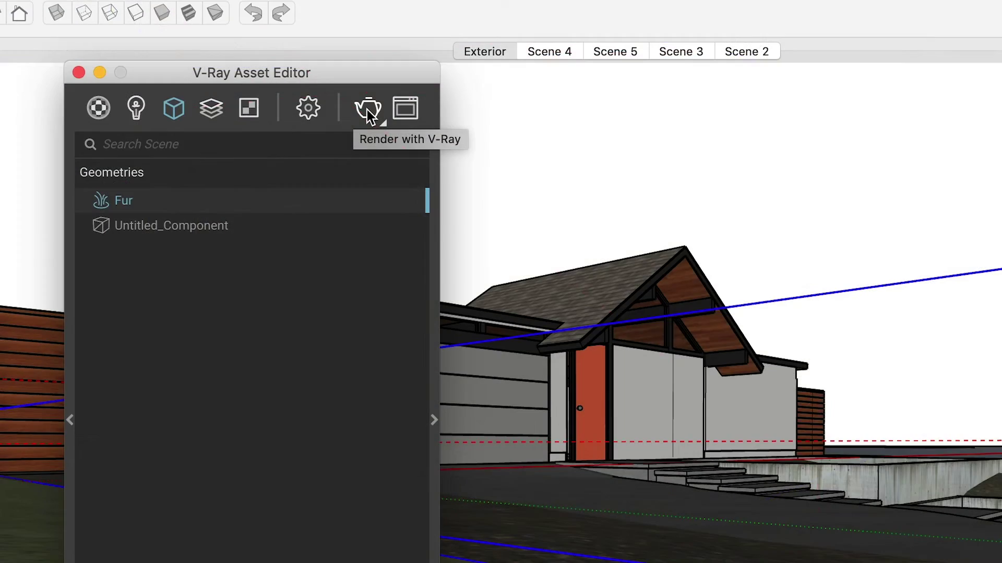
left_click(368, 115)
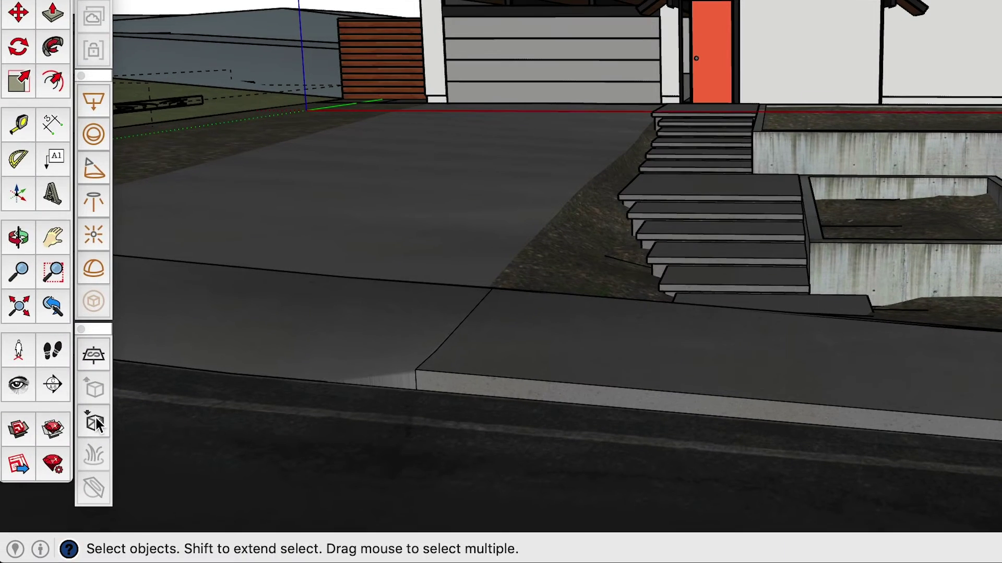
Import red-flowers-and-grass.vrmesh as a V-Ray proxy and place a maple tree from the Laubwerk Browser in the front garden
left_click(95, 423)
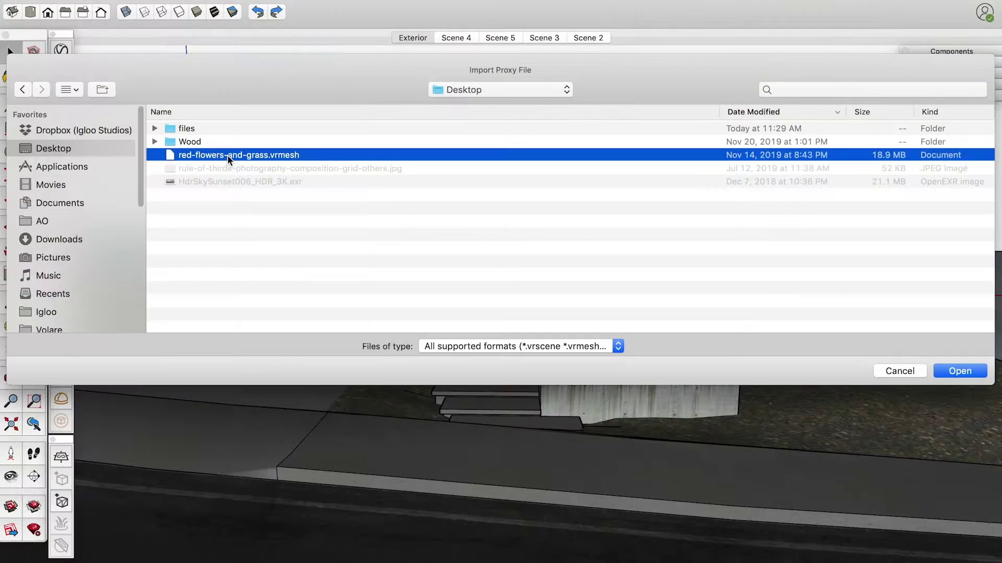
left_click(947, 373)
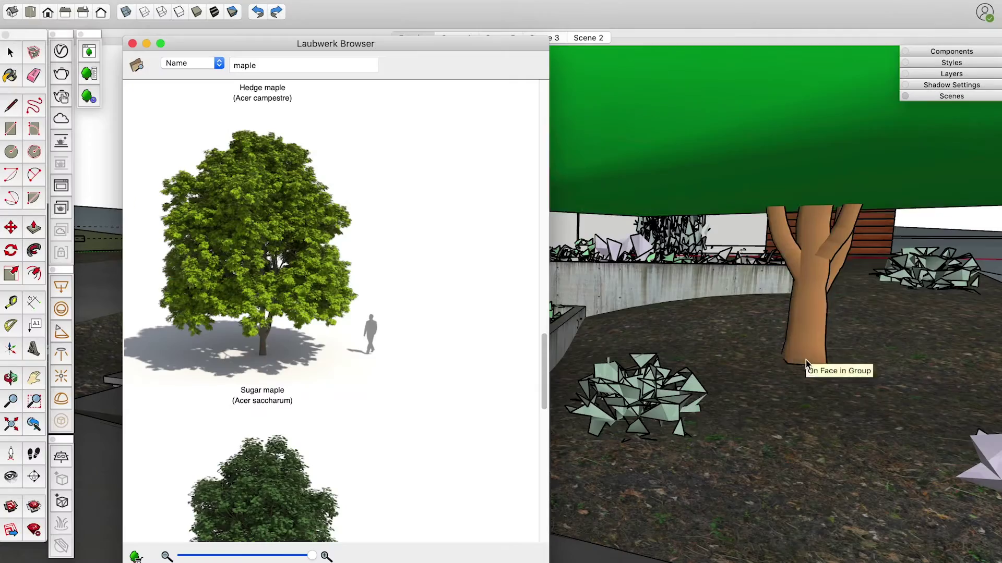
left_click(806, 352)
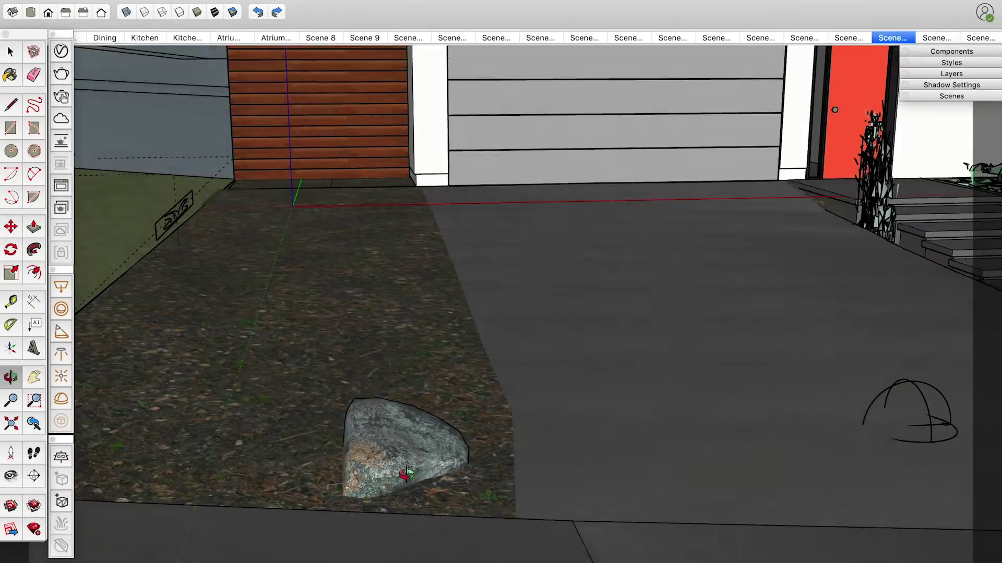
Copy the rock at the front of the mulch bed to the side away from the driveway
left_click(411, 420)
key("m")
left_click(447, 463)
key("alt")
left_click(230, 302)
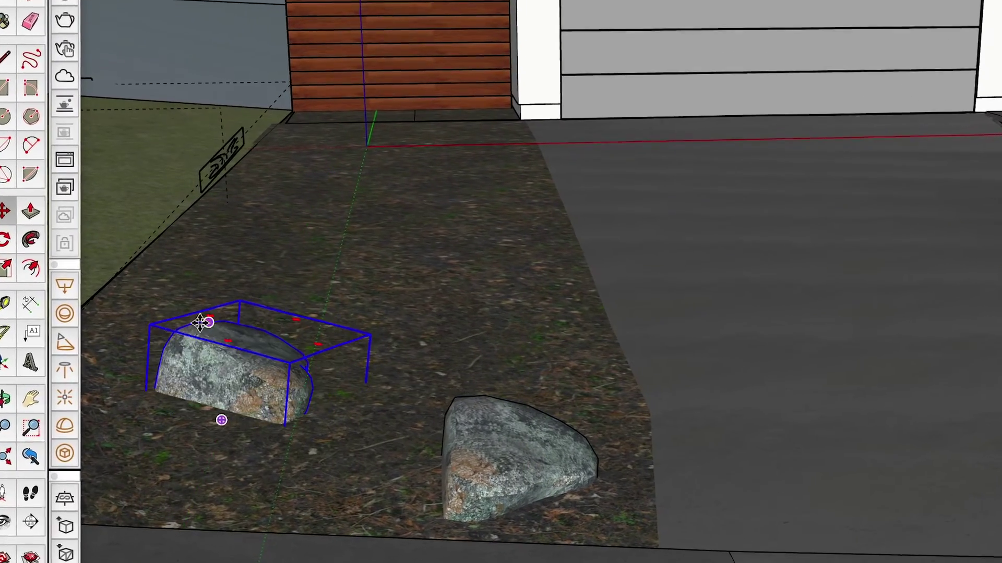
Scale the copied rock down and rotate it so that it differs from the original
key("s")
left_click_drag(157, 327, 186, 340)
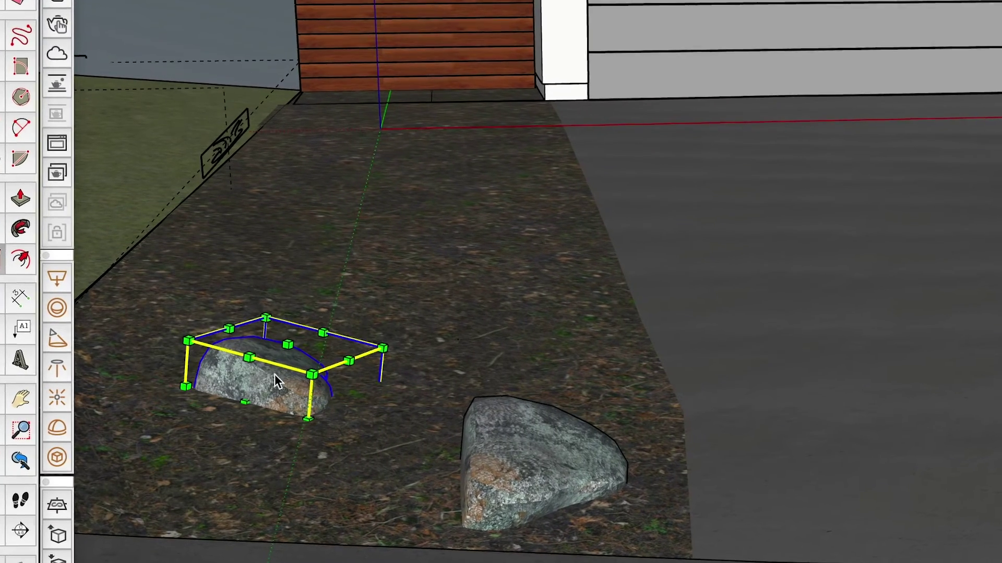
key("q")
left_click(300, 419)
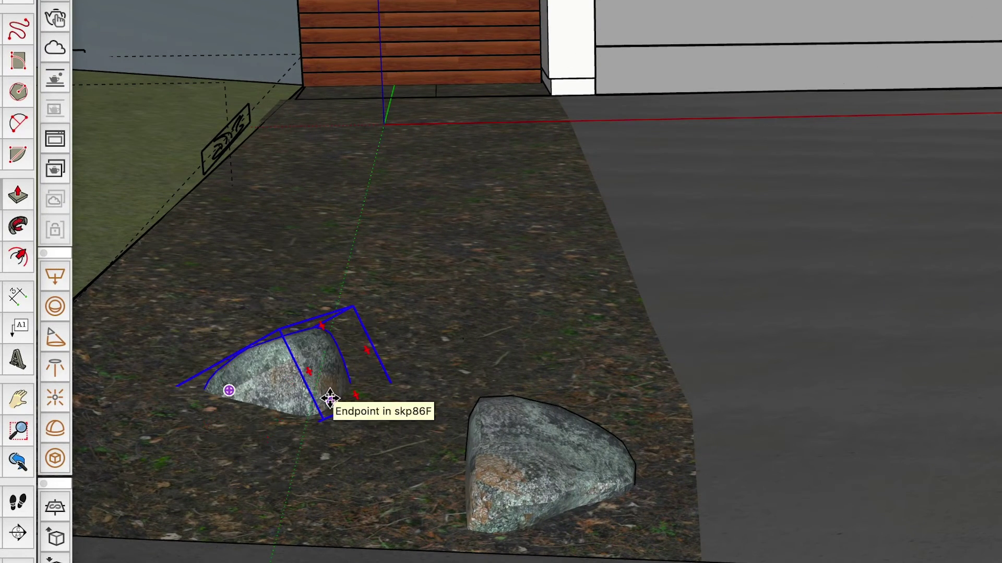
Place further copies of the rock deeper in the mulch bed, towards the wooden fence
left_click(330, 399)
key("alt")
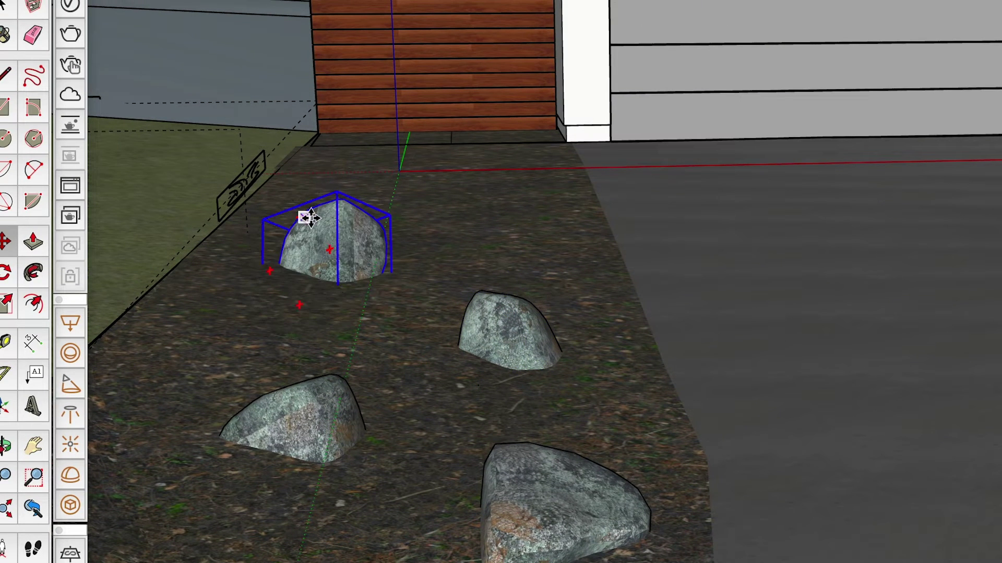
left_click_drag(363, 208, 369, 256)
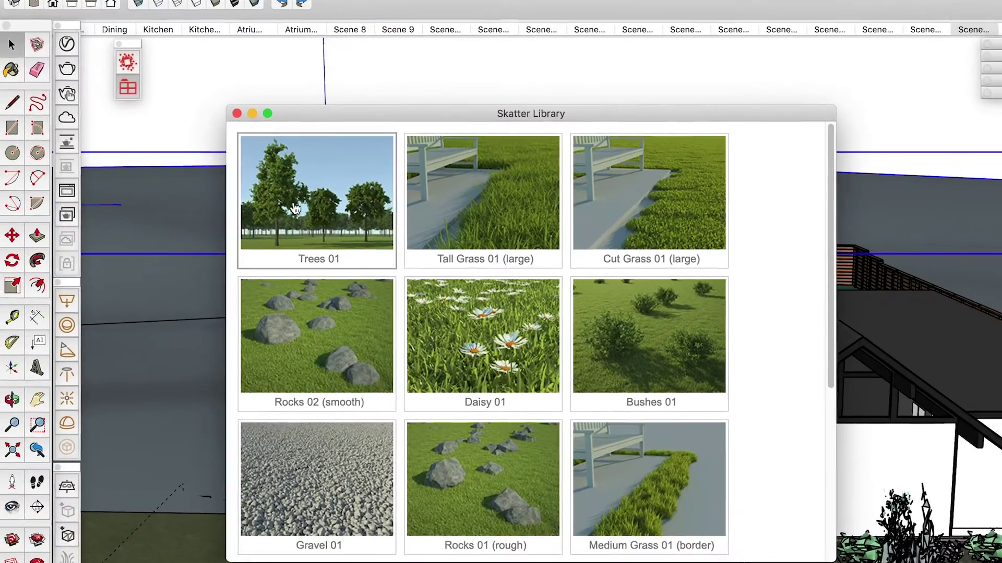
Load the Trees 01 preset from the Skatter Library as full geometry and pick the ground surface behind the house as host
left_click(300, 187)
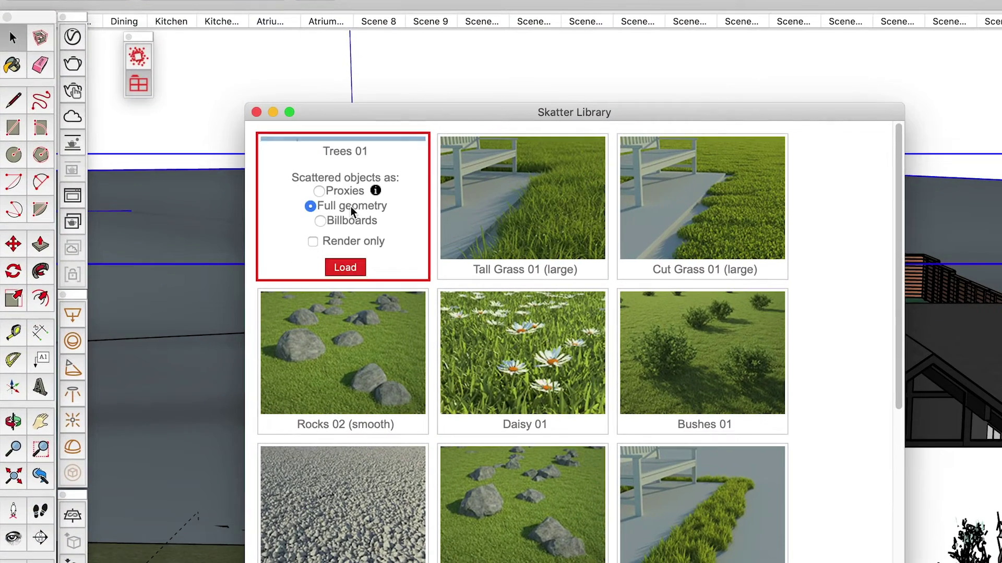
left_click(345, 263)
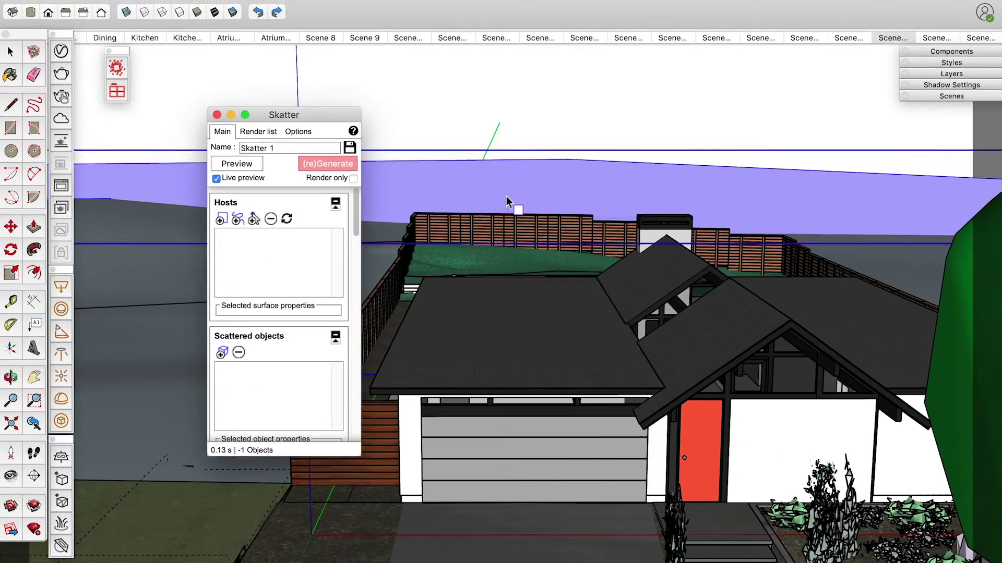
left_click(507, 199)
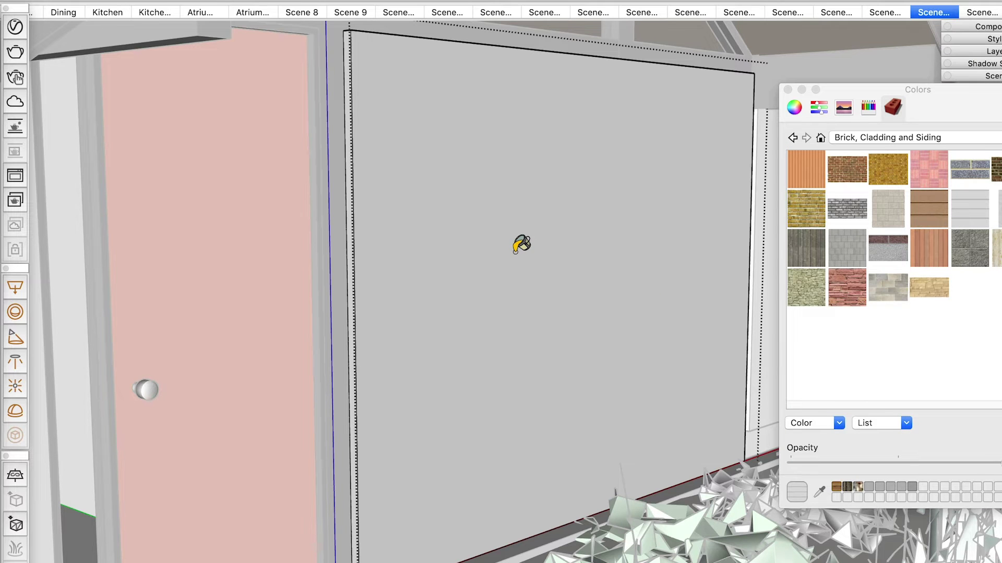
Paint the wall panel beside the front door with the vertical siding material and start a V-Ray render
left_click(515, 251)
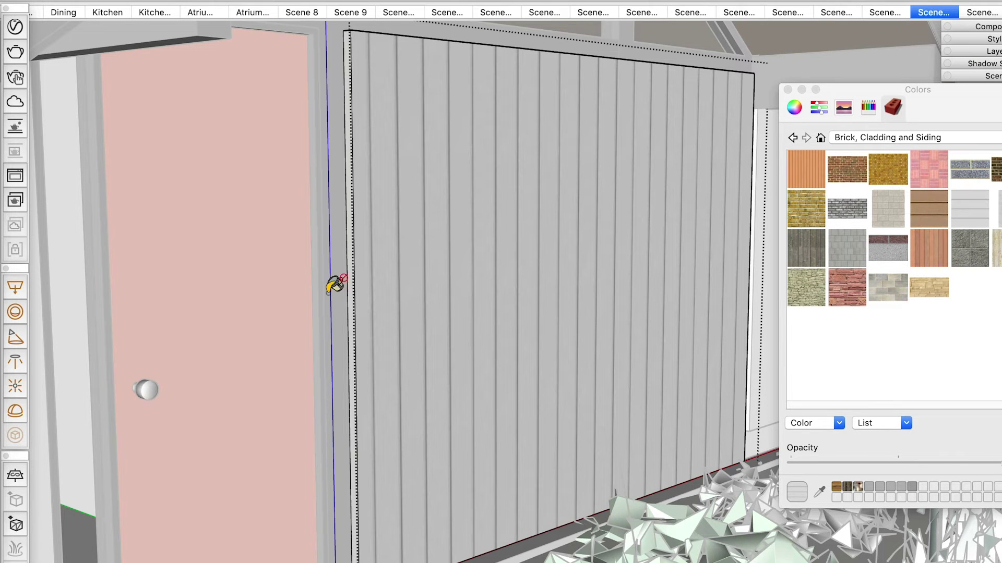
right_click(272, 303)
left_click(285, 309)
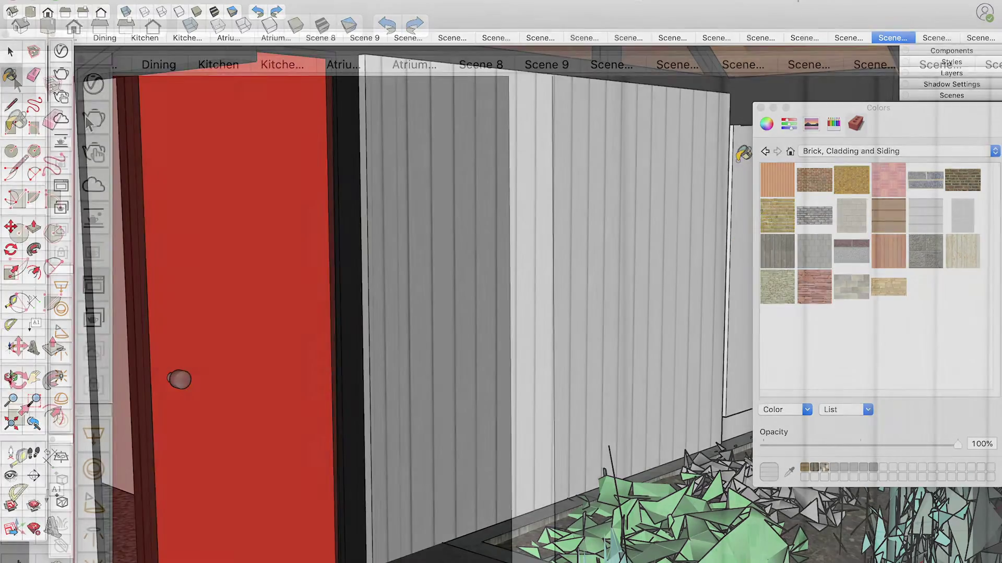
left_click(61, 73)
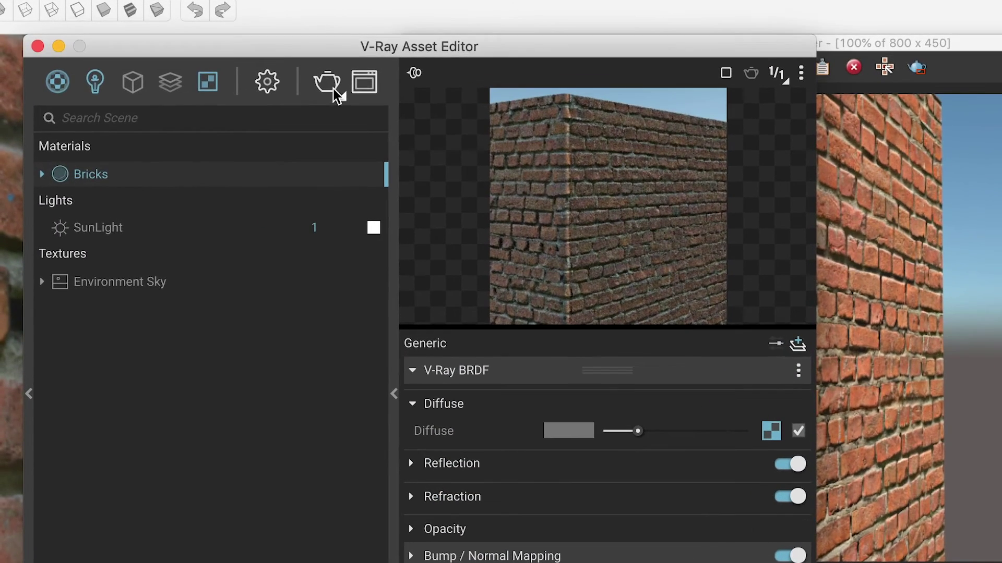
Render the brick wall with V-Ray and enable Bump / Normal Mapping for the Painted Siding A material
left_click(327, 85)
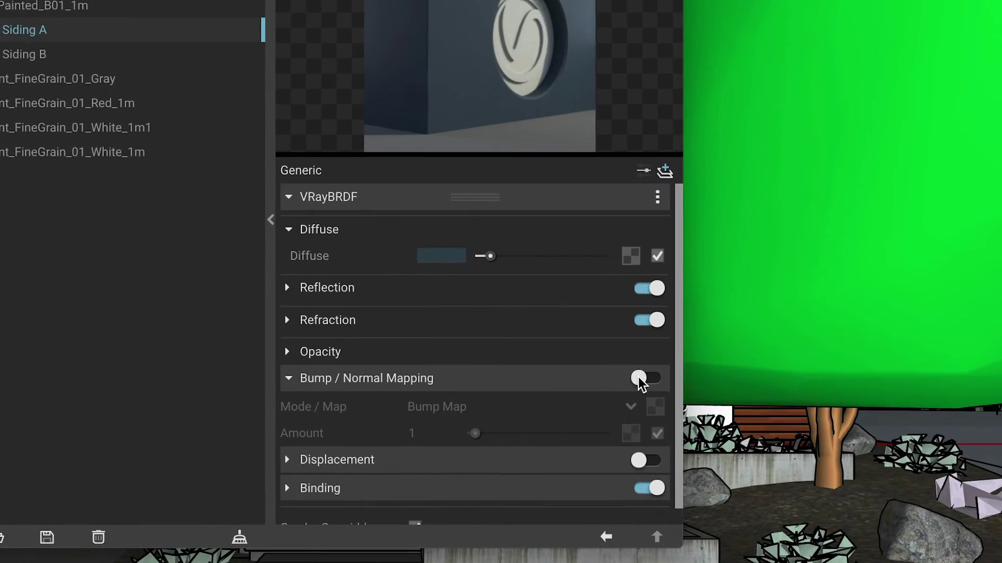
left_click(639, 379)
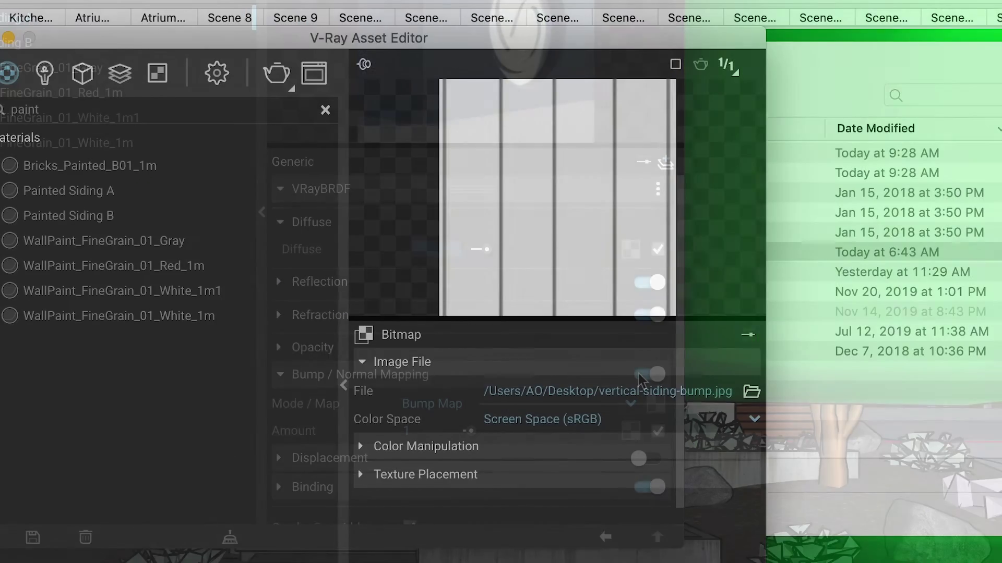